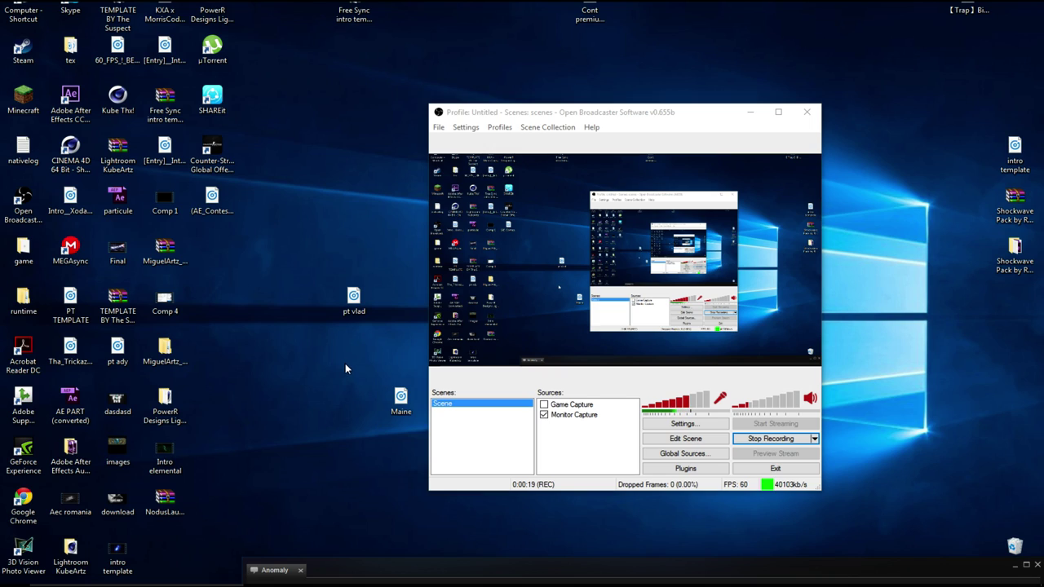
Step: Move the pt vlad and Maine files into the desktop's icon grid and refresh the desktop
left_click_drag(352, 449, 421, 287)
left_click_drag(397, 408, 212, 304)
right_click(275, 291)
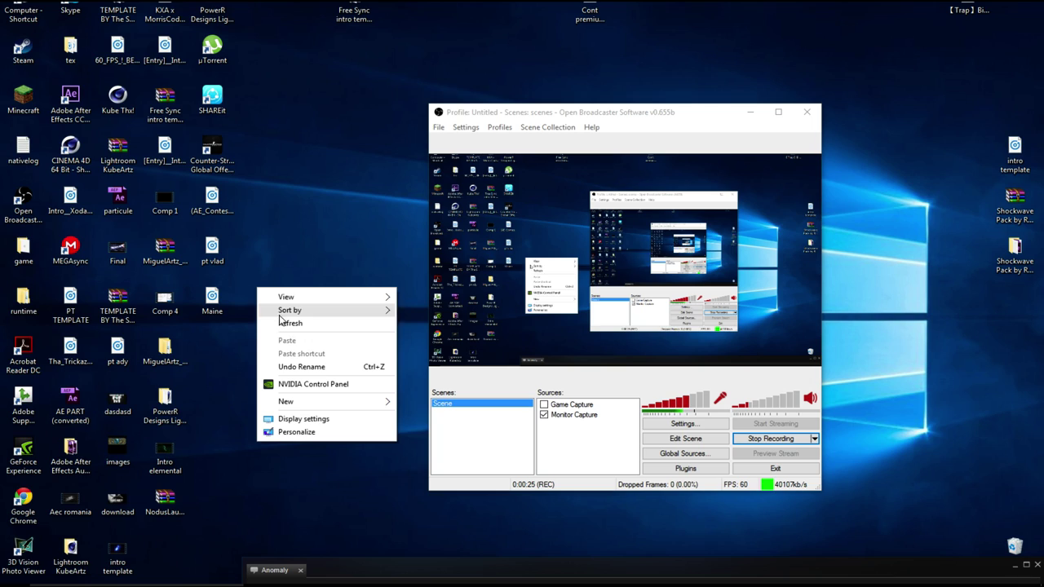
left_click(298, 323)
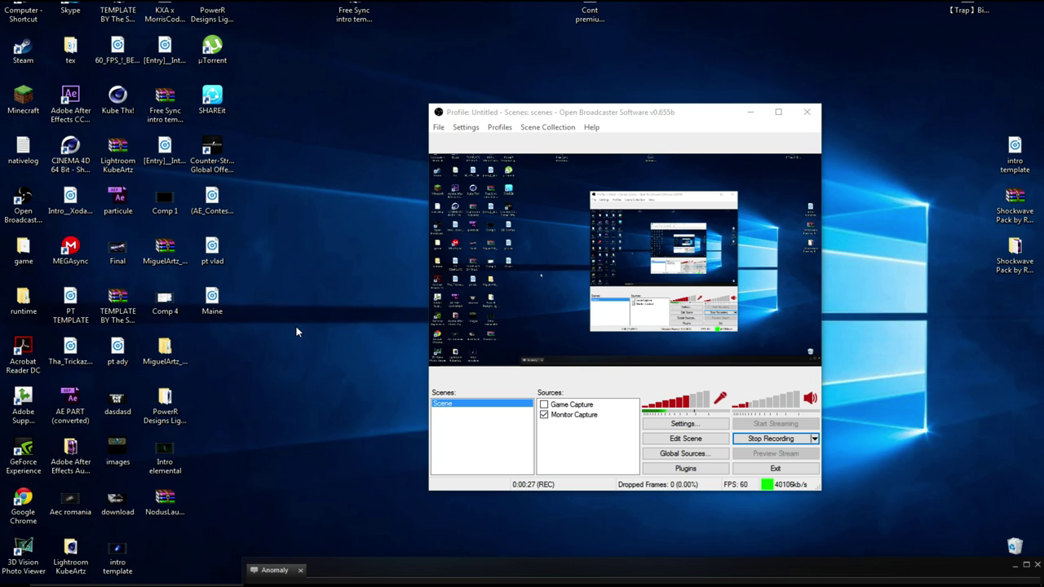
right_click(294, 322)
left_click(314, 355)
Step: Open the C4D_PART file from the Free Sync intro template folder and close the folder window
left_click_drag(349, 7, 349, 199)
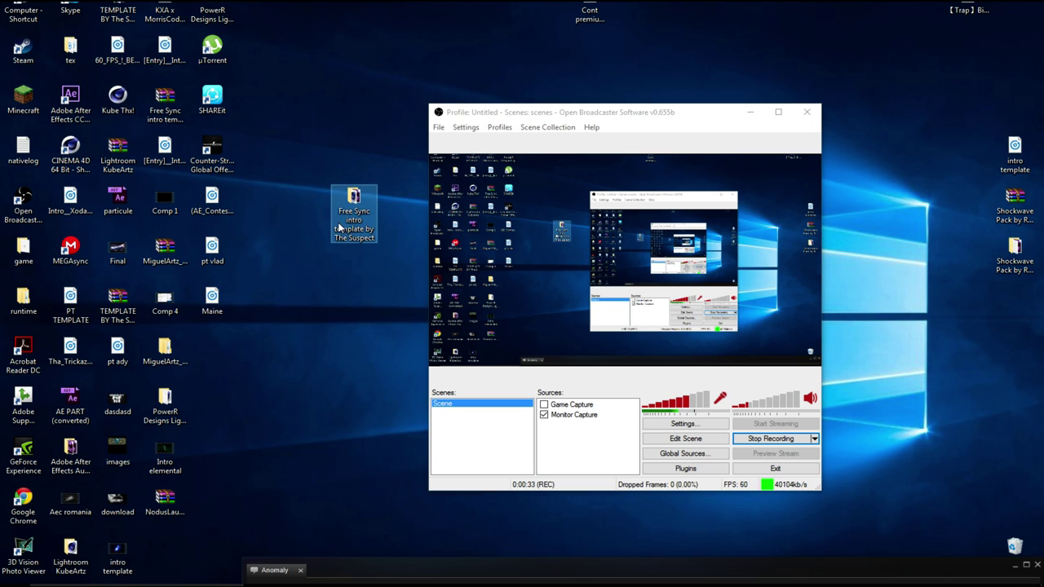
mouse_move(319, 322)
left_mouse_down()
mouse_move(376, 199)
mouse_move(351, 279)
mouse_move(352, 269)
left_mouse_up()
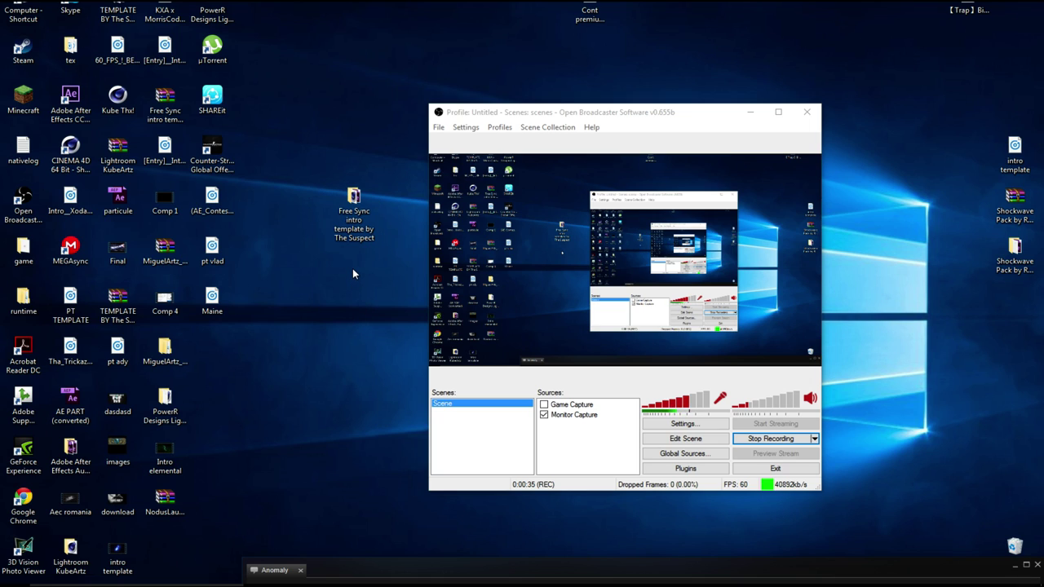
double_click(354, 208)
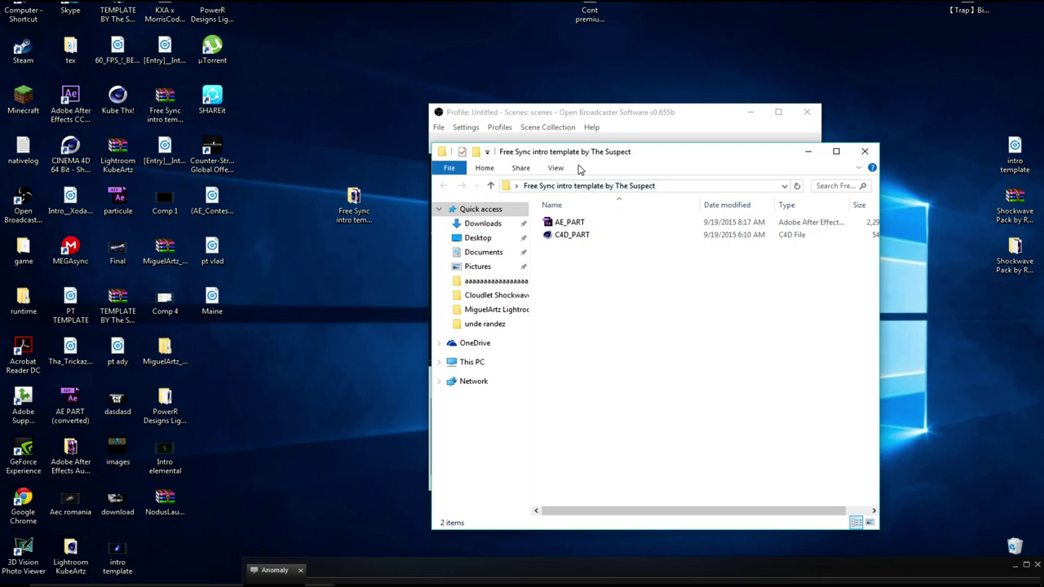
left_click_drag(599, 159, 255, 133)
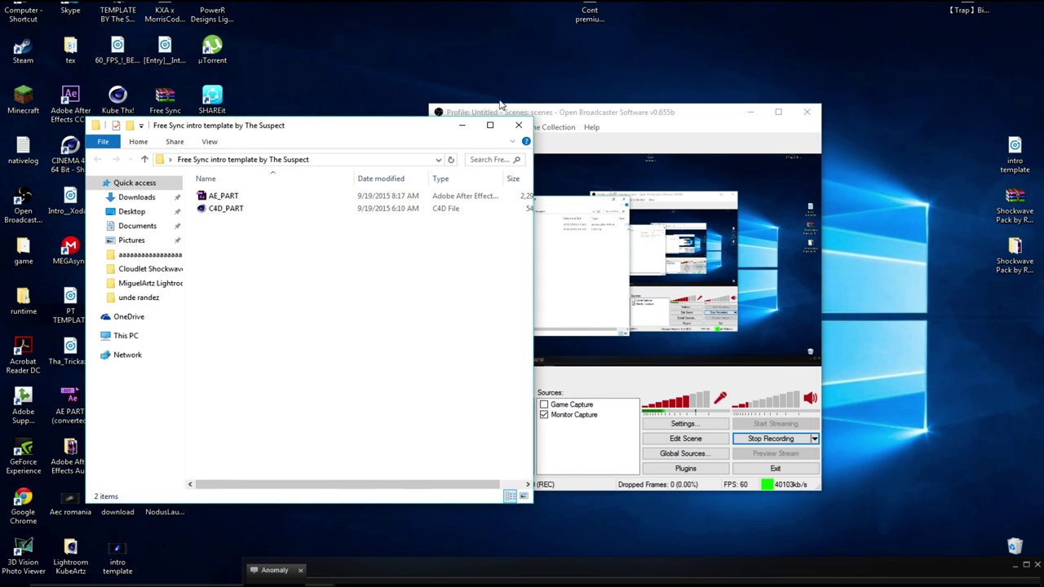
left_click_drag(563, 115, 688, 120)
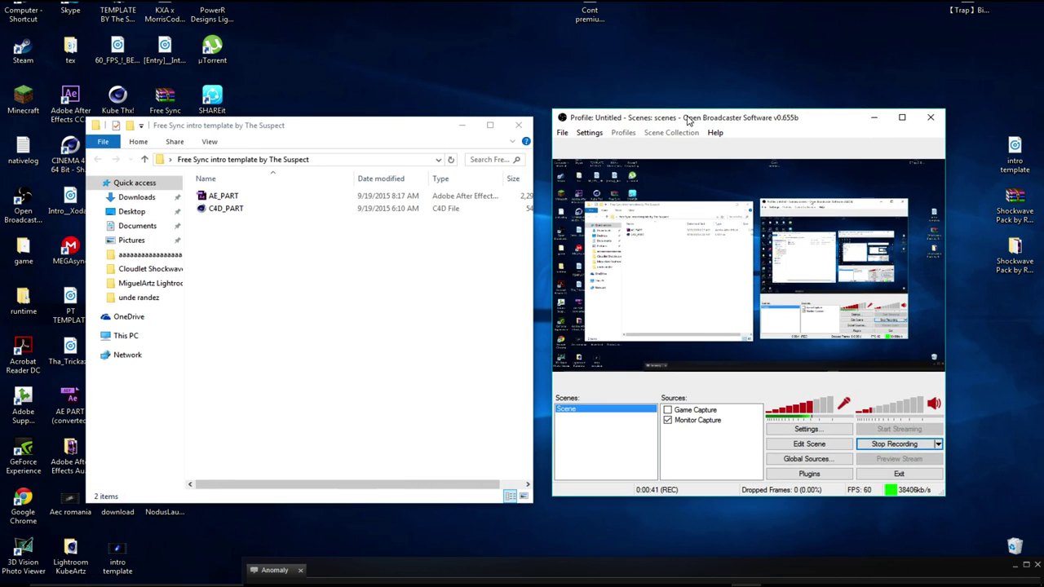
left_click(225, 209)
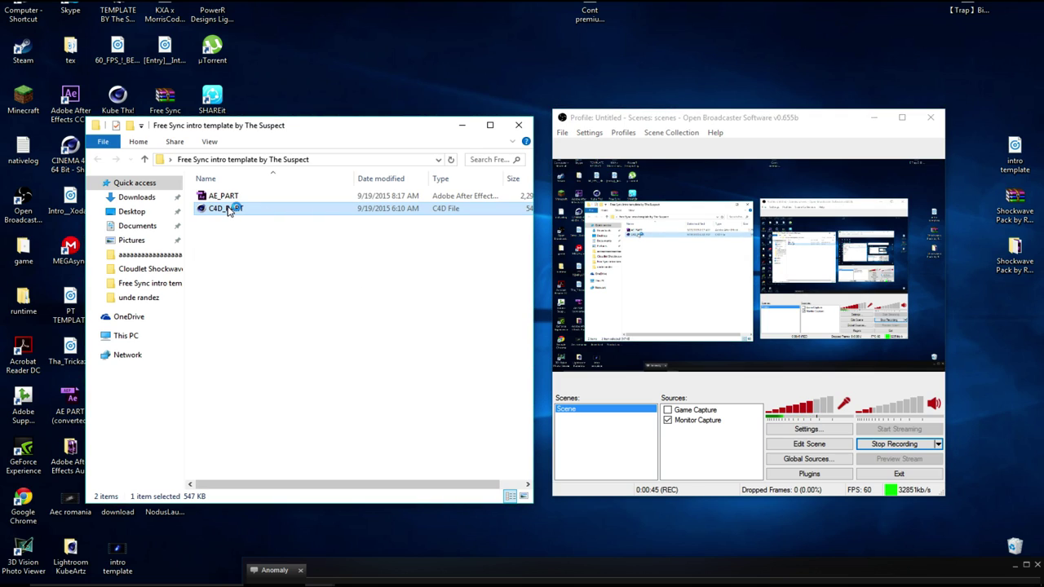
left_click(518, 124)
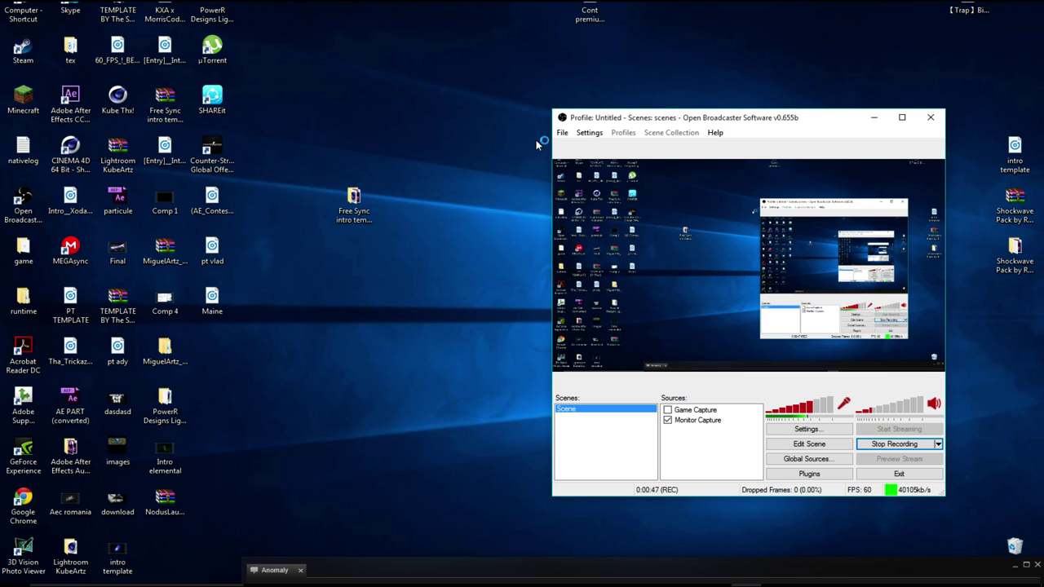
Step: Move the Open Broadcaster Software window clear of the Cinema 4D splash screen and the Free Sync folder beside the other desktop icons
left_click_drag(674, 121, 758, 120)
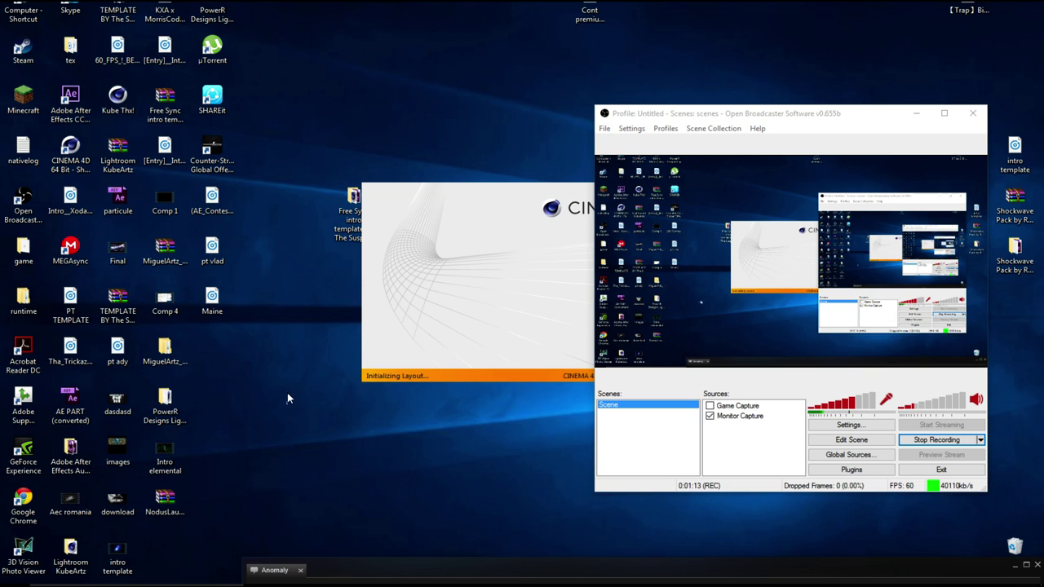
left_click_drag(287, 398, 382, 390)
left_click_drag(686, 114, 698, 119)
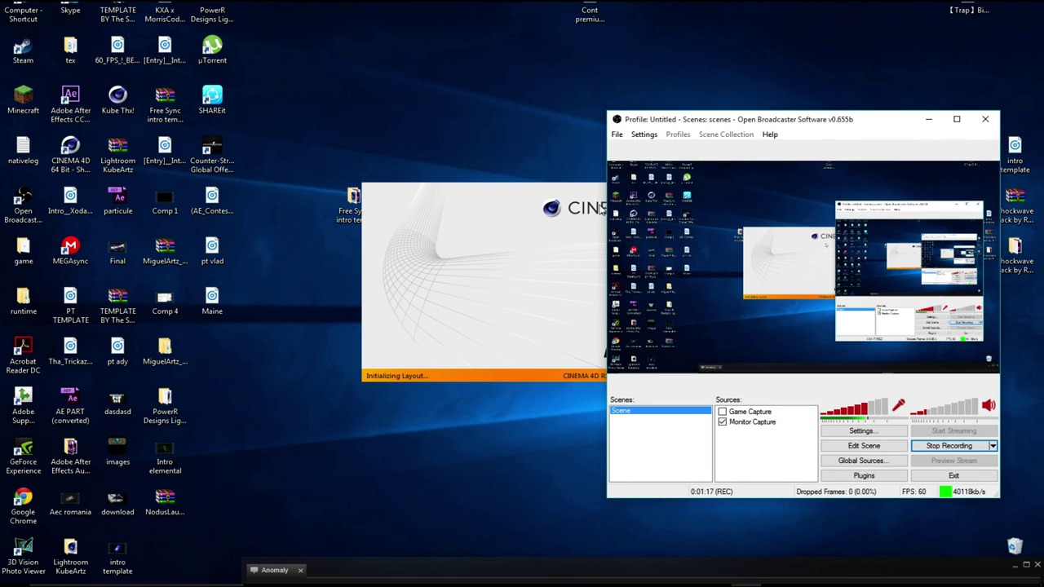
left_click_drag(605, 111, 732, 130)
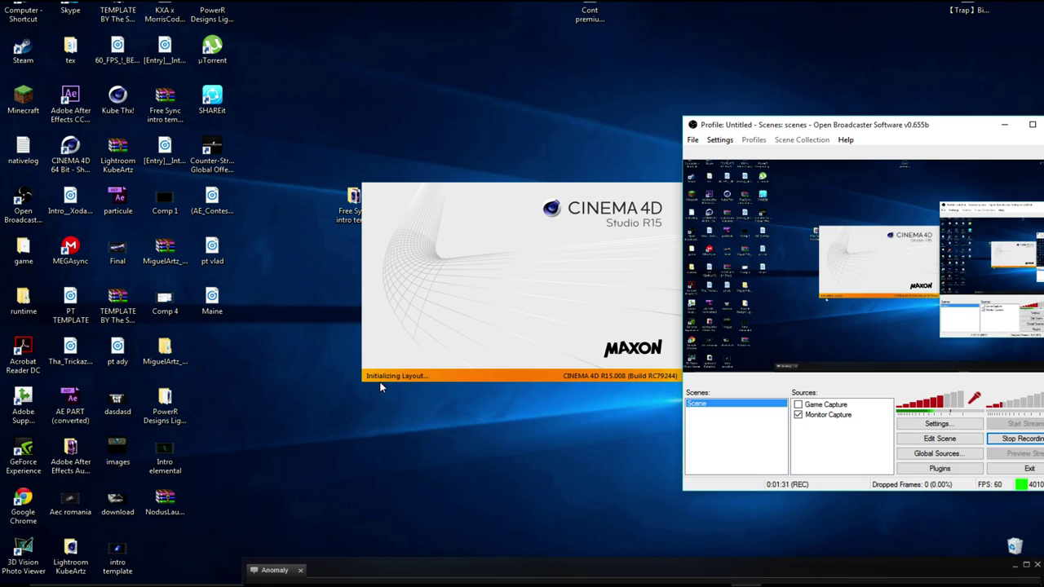
mouse_move(360, 387)
left_mouse_down()
mouse_move(509, 163)
mouse_move(354, 386)
left_mouse_up()
left_click_drag(352, 213, 265, 222)
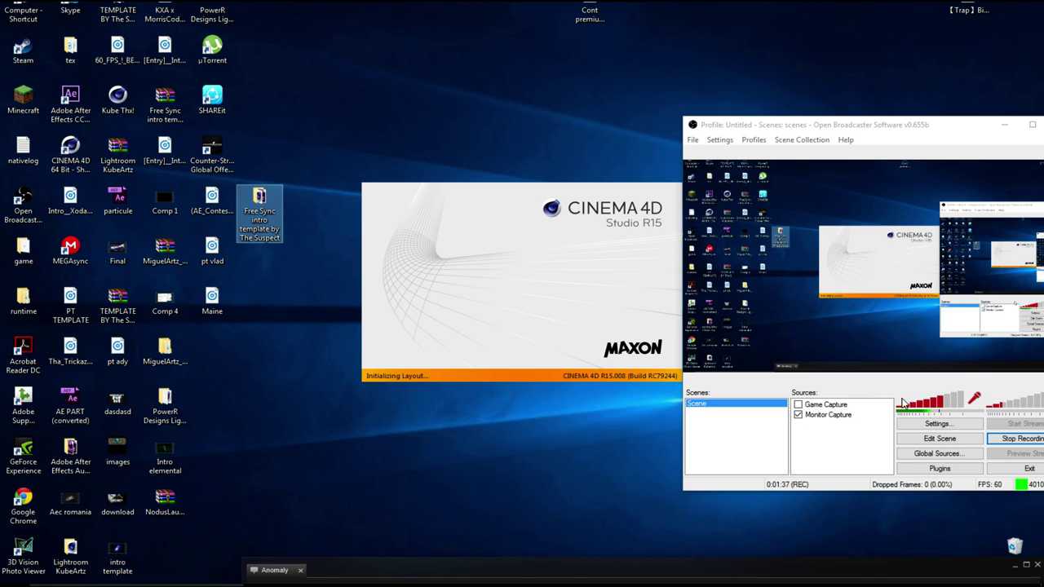
Step: Refresh the desktop and minimize the Open Broadcaster Software window to work in Cinema 4D
right_click(309, 447)
left_click(274, 478)
left_click_drag(275, 476, 848, 367)
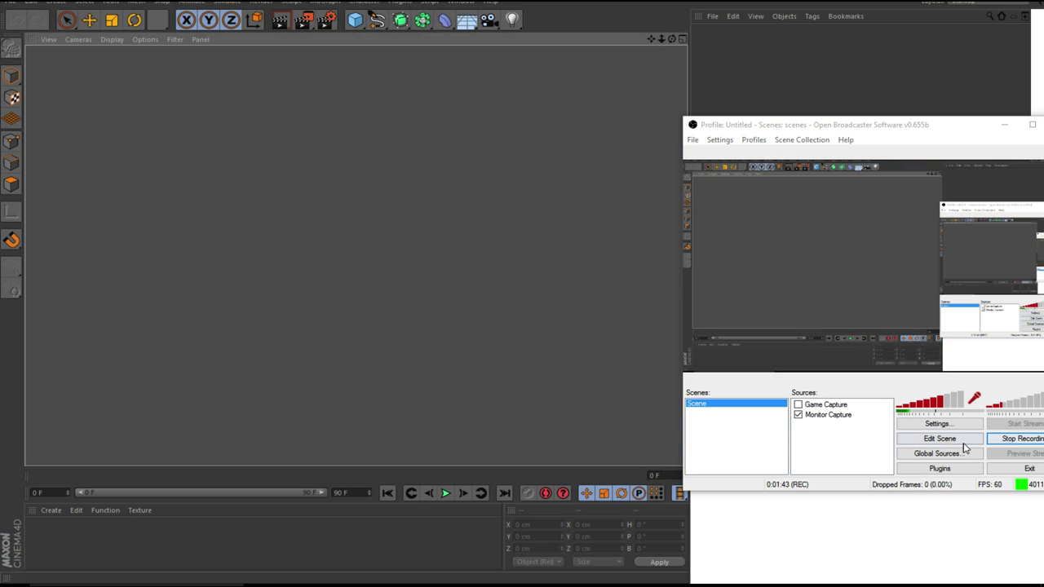
left_click_drag(875, 128, 689, 175)
left_click(829, 175)
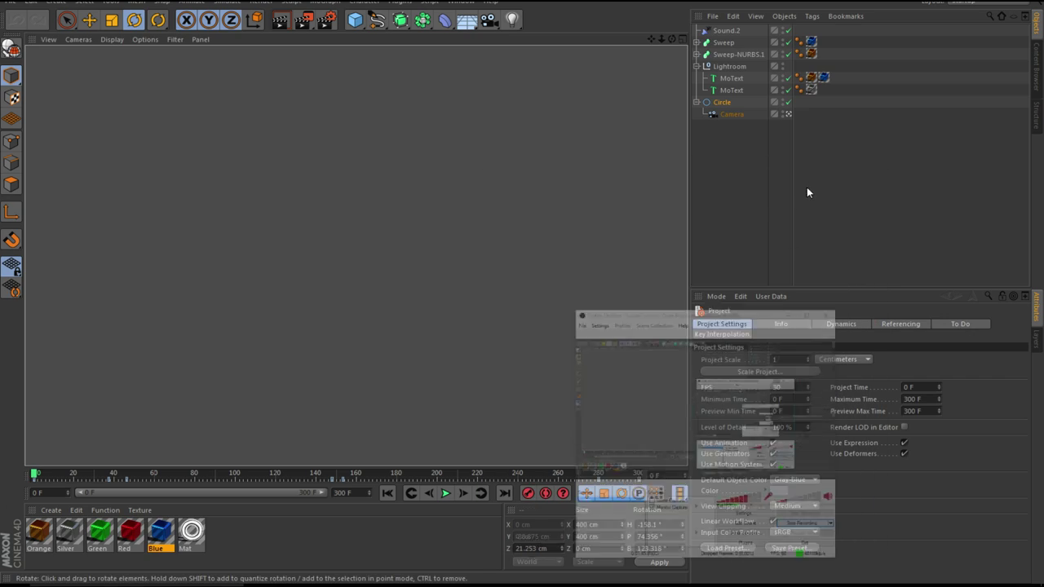
Step: Preview the intro animation through the timeline and render the view at frame 139
left_click(64, 477)
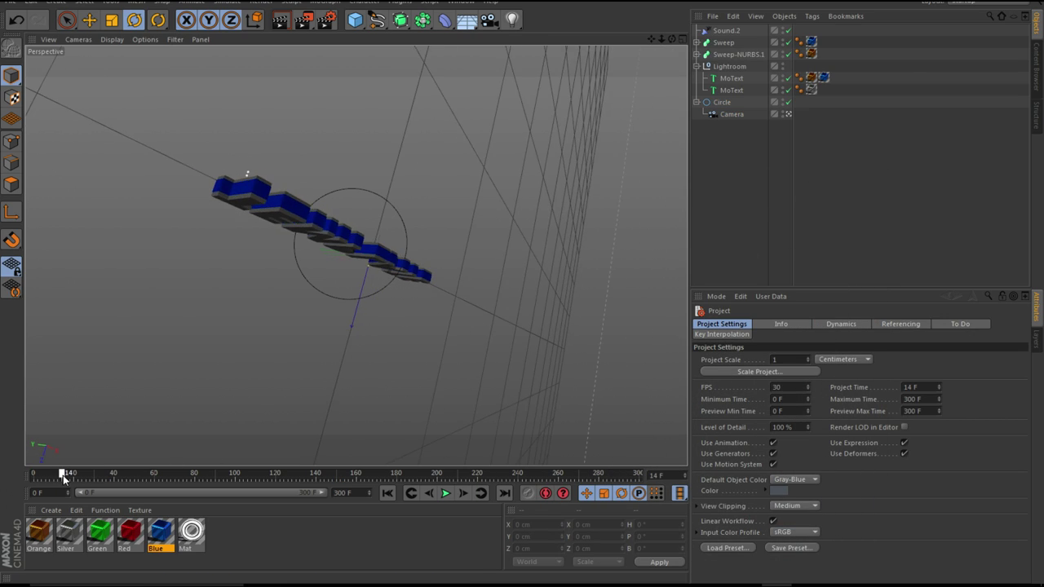
left_click_drag(64, 478, 273, 475)
left_click(445, 493)
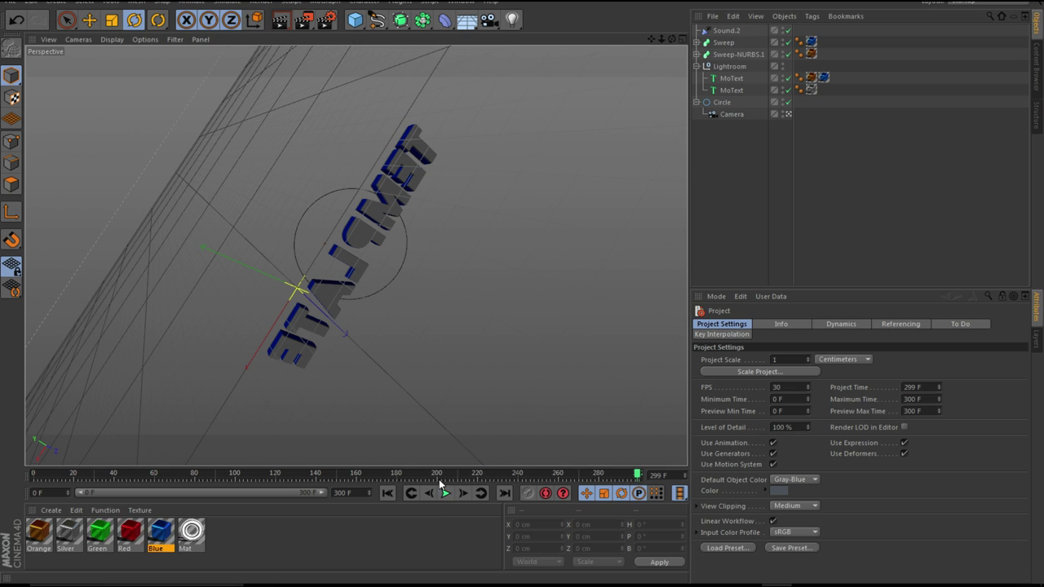
left_click_drag(434, 474, 315, 474)
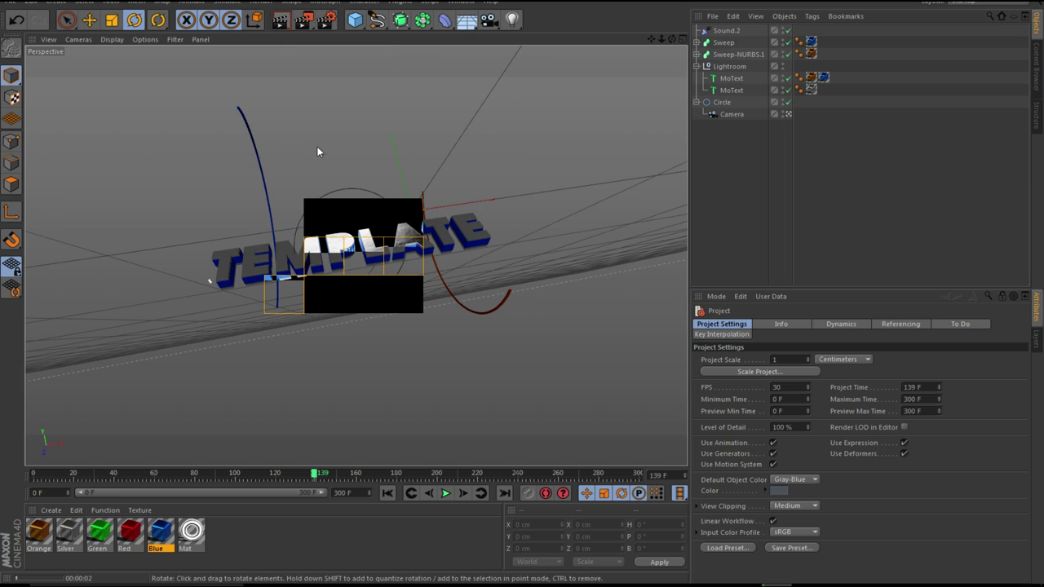
Step: Apply the Silver material to the front Template text object
left_click(402, 245)
left_click(397, 245)
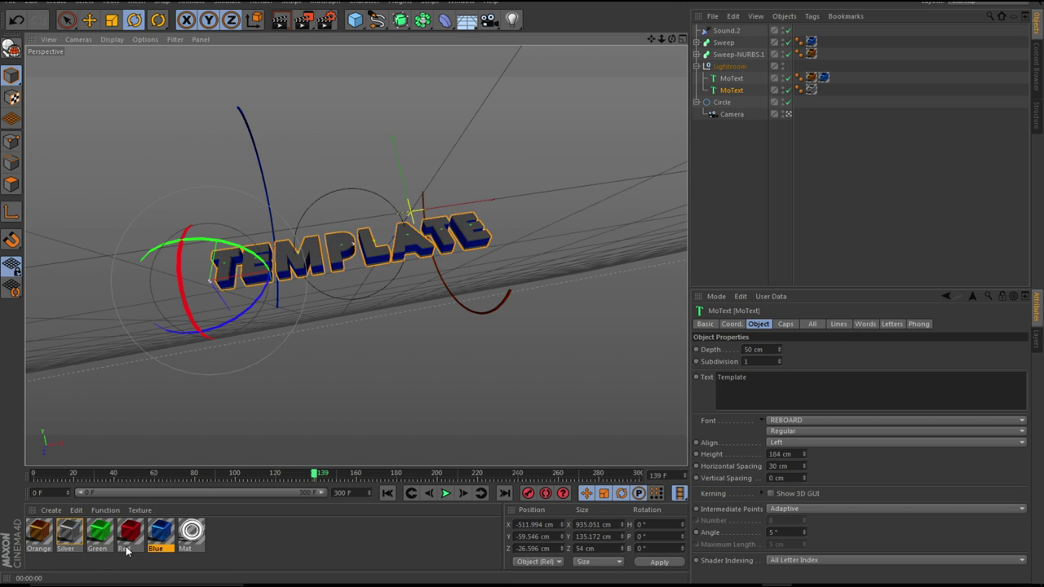
left_click(222, 526)
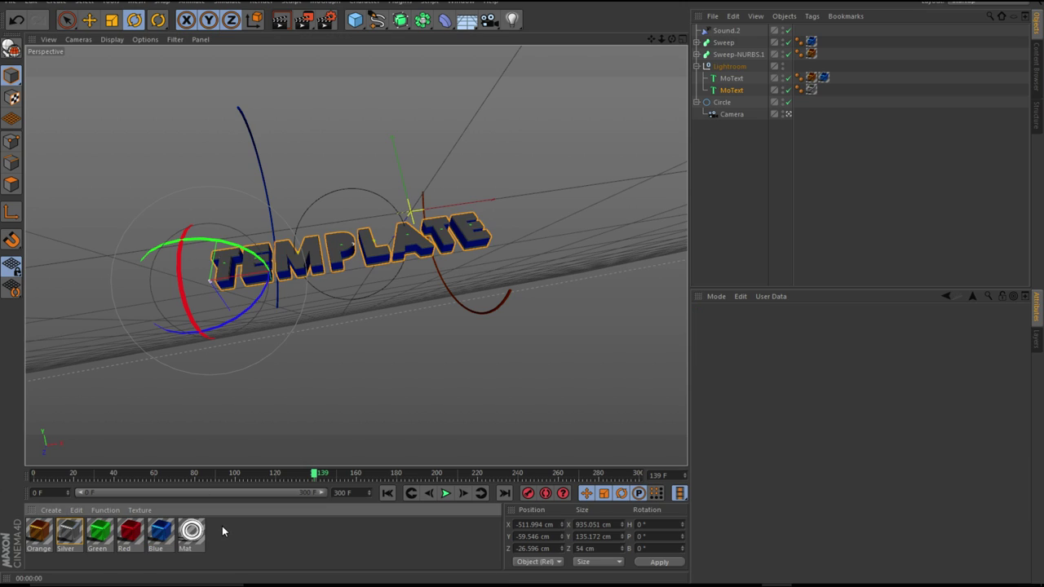
left_click(160, 533)
left_click_drag(161, 516, 161, 513)
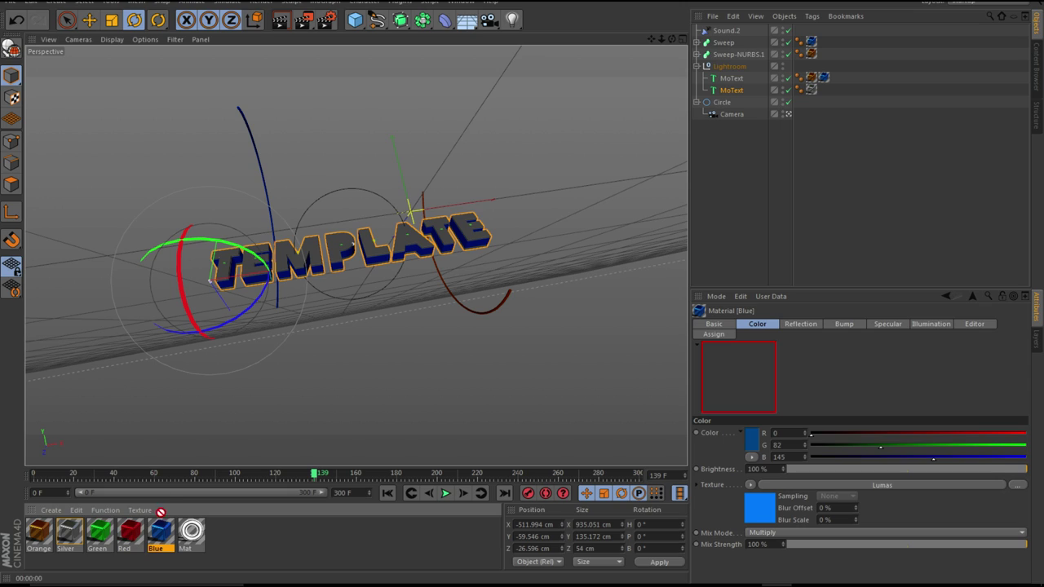
left_click(68, 542)
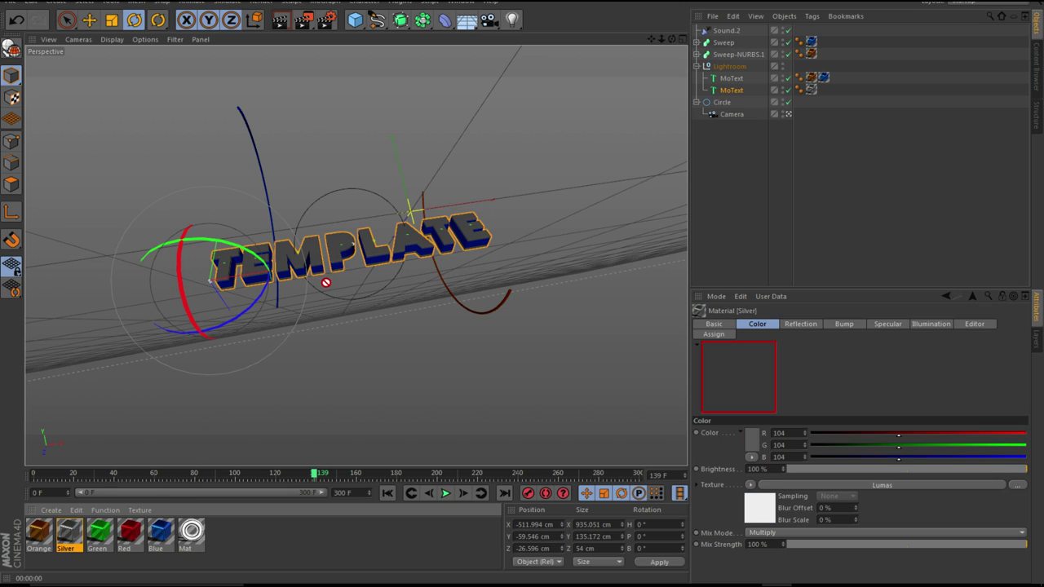
left_click_drag(334, 261, 336, 261)
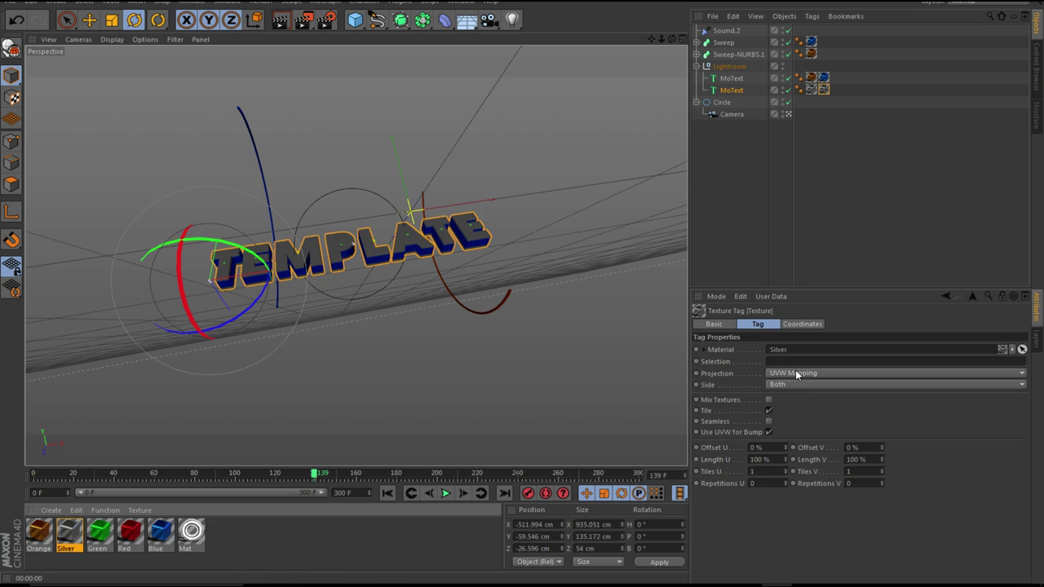
Step: Set the new Silver texture tag's projection to Cubic and render the view to compare
left_click(281, 26)
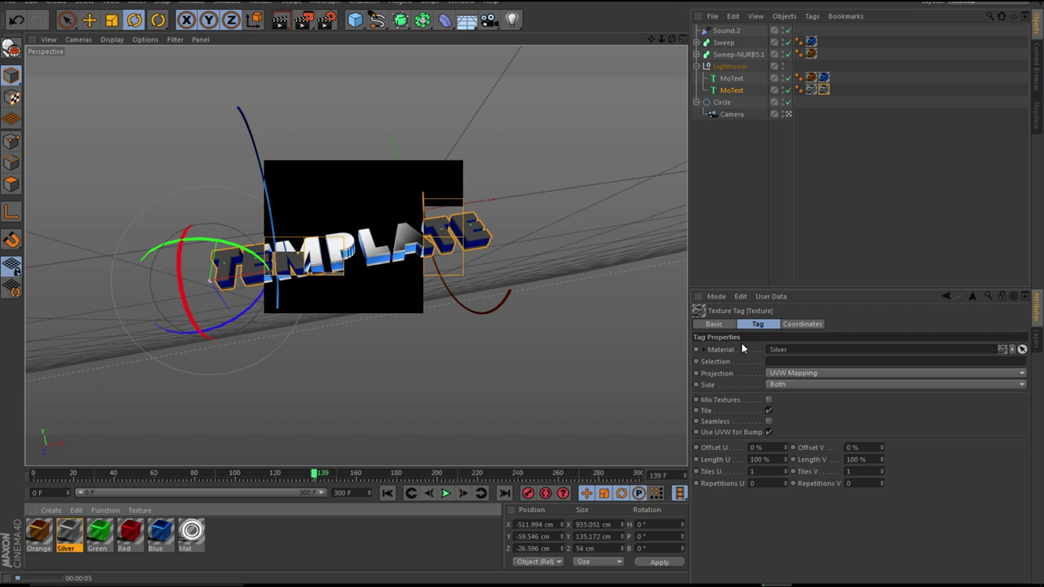
left_click(765, 374)
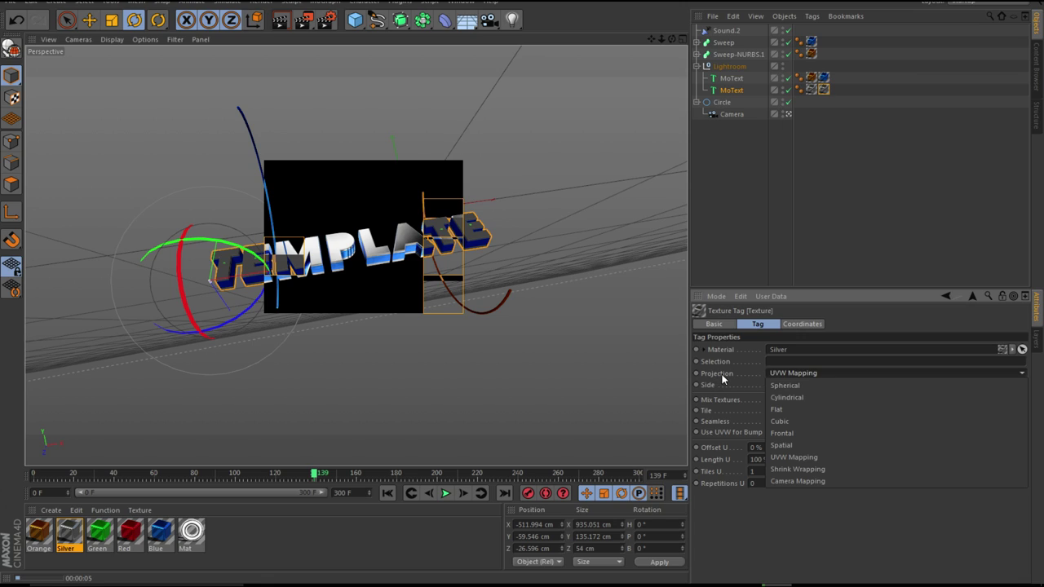
left_click(786, 422)
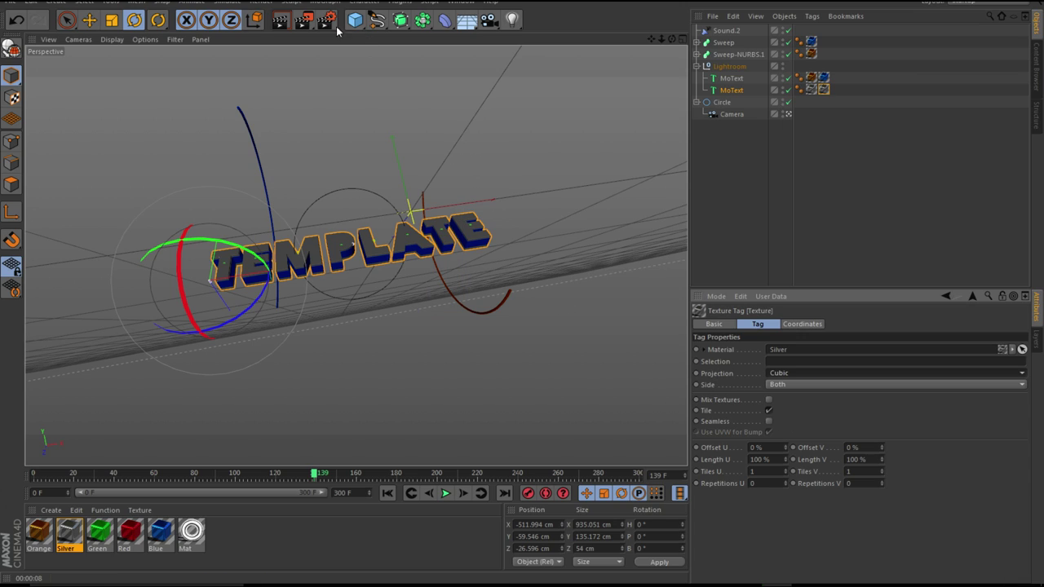
left_click(284, 21)
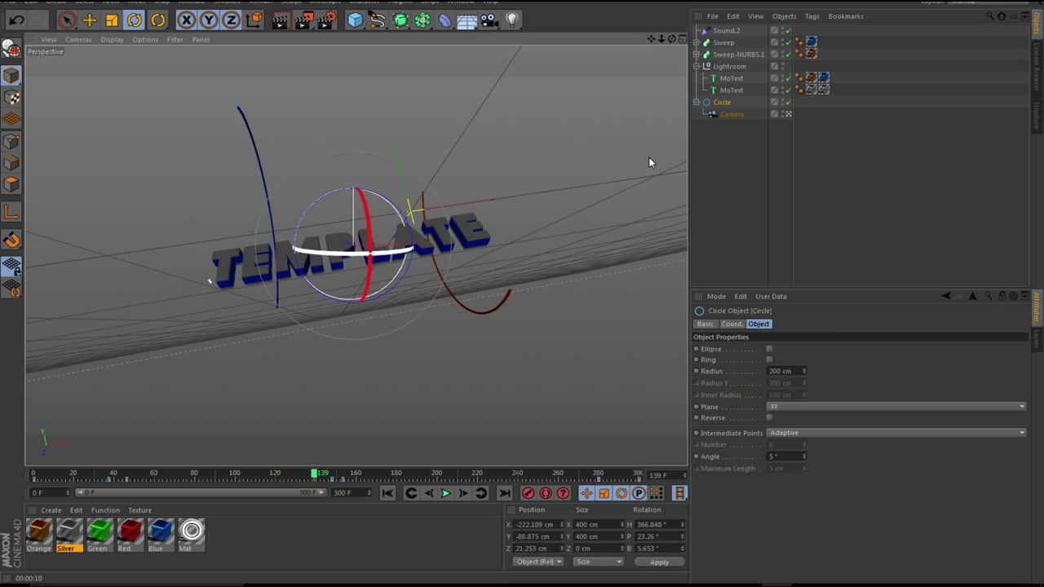
Step: Replace the Template text in both MoText objects of the Lightroom group with the person's name
left_click(721, 102)
left_click(731, 66)
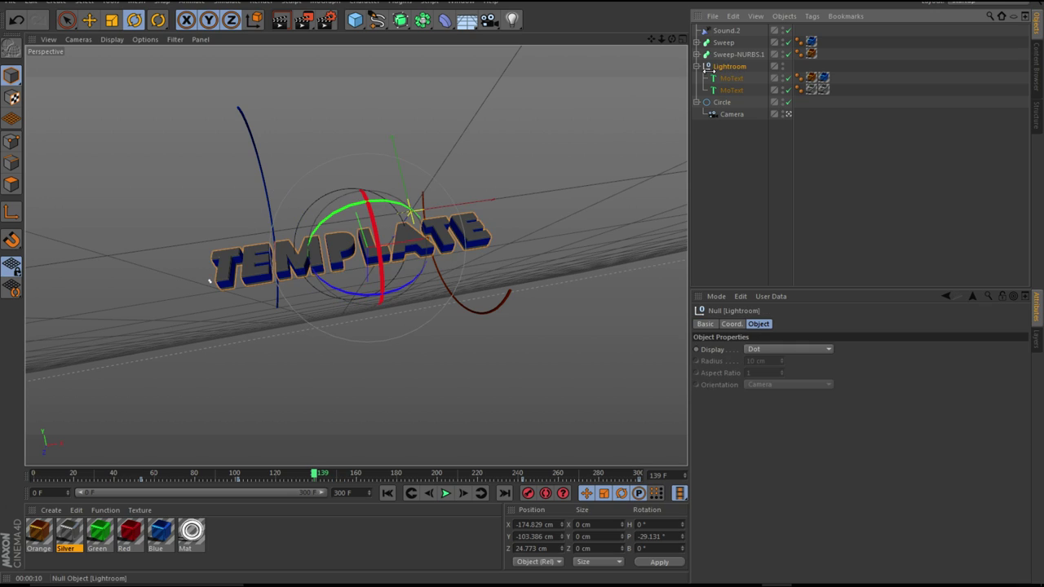
left_click(733, 78)
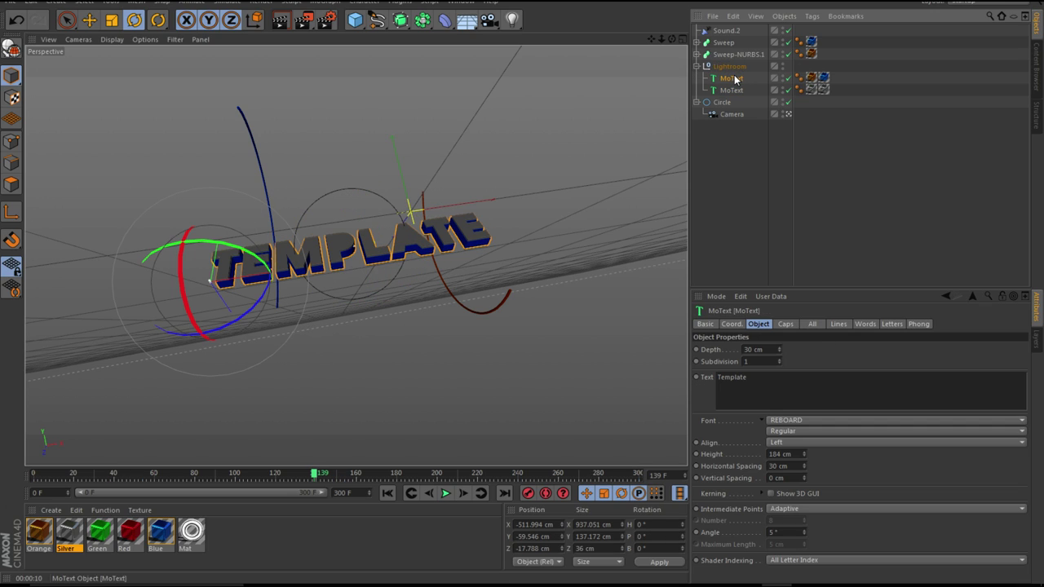
double_click(769, 377)
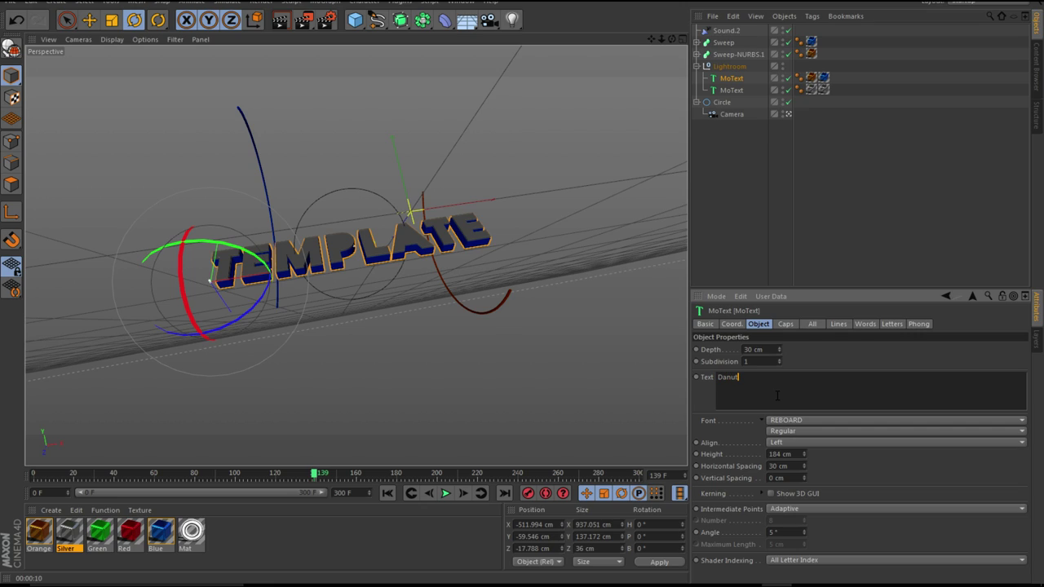
left_click(723, 91)
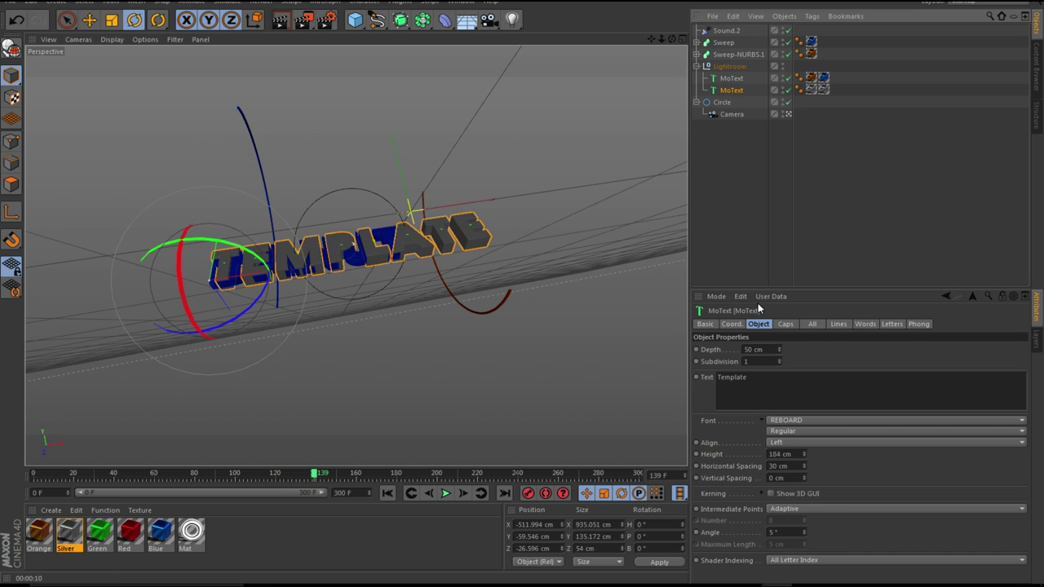
double_click(753, 385)
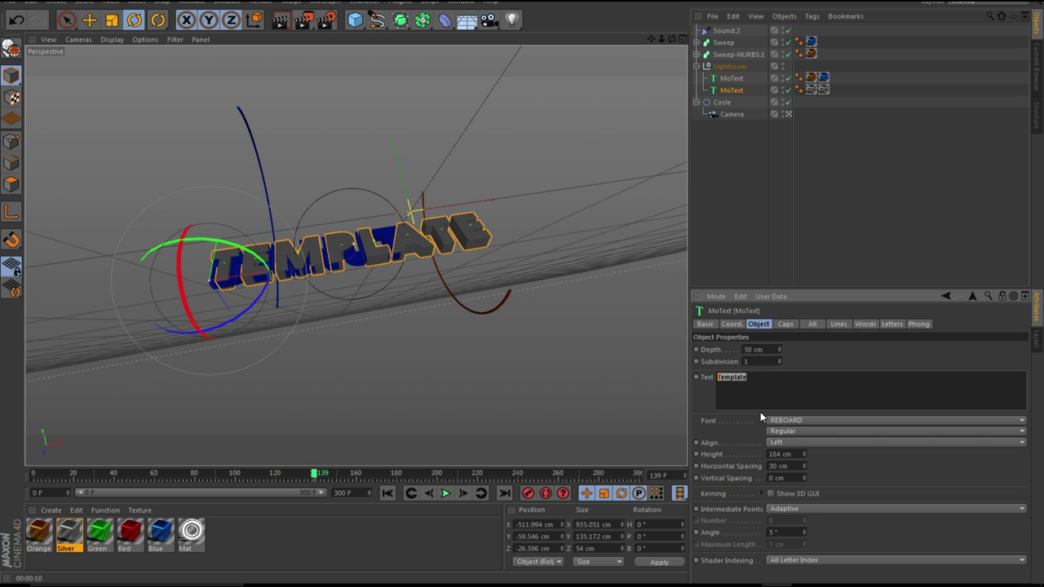
left_click(345, 233)
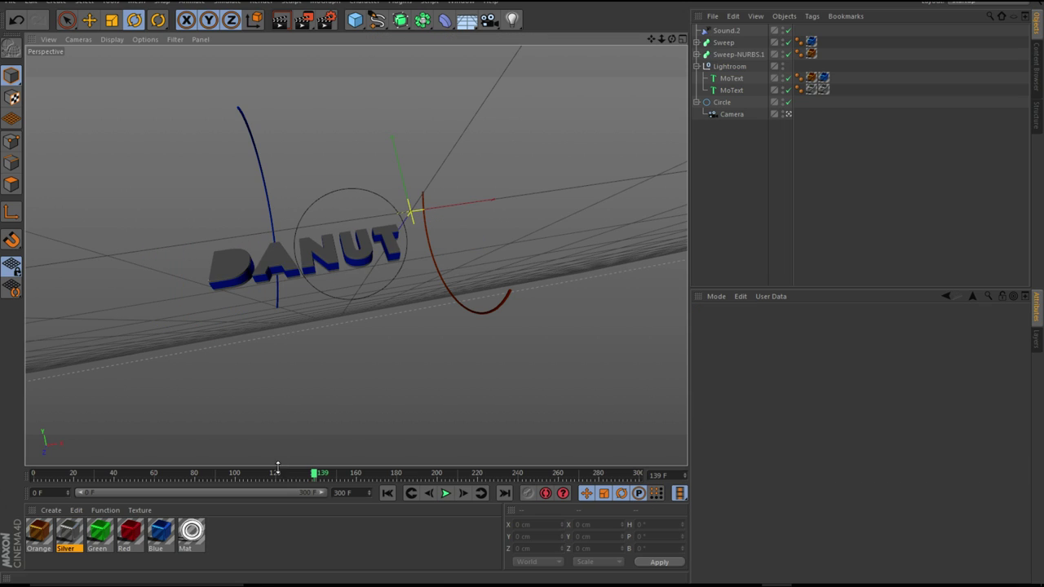
Step: Check the renamed text along the timeline back to frame 0, then return to frame 139
left_click(229, 471)
left_click_drag(225, 469, 9, 466)
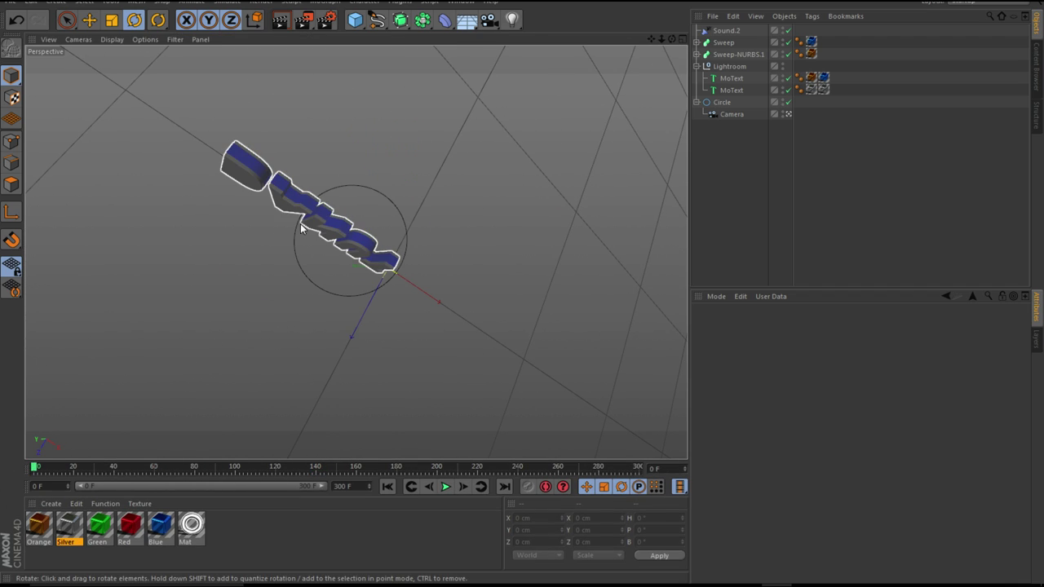
left_click(314, 466)
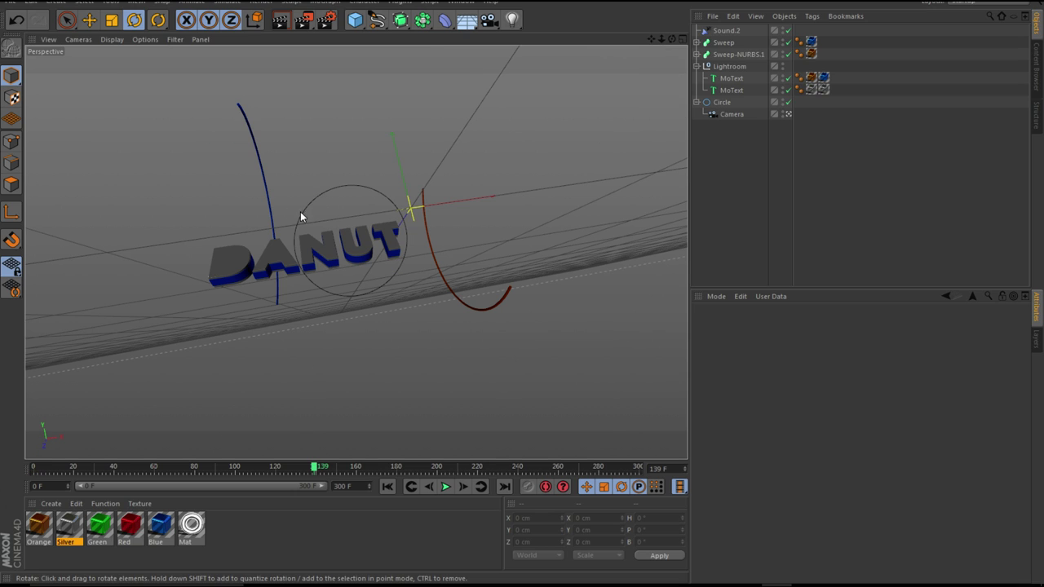
Step: Pan the view to frame the renamed text and play the animation from frame 0, finishing back at frame 0
left_click_drag(651, 38, 703, 27)
left_click_drag(357, 252, 357, 253)
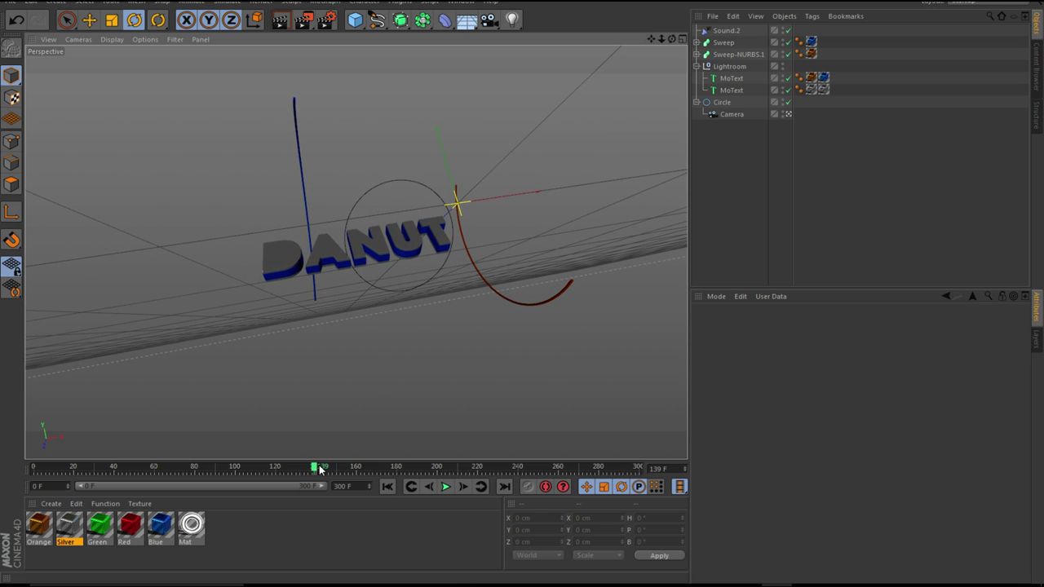
left_click(308, 467)
left_click_drag(308, 467, 0, 434)
left_click(446, 487)
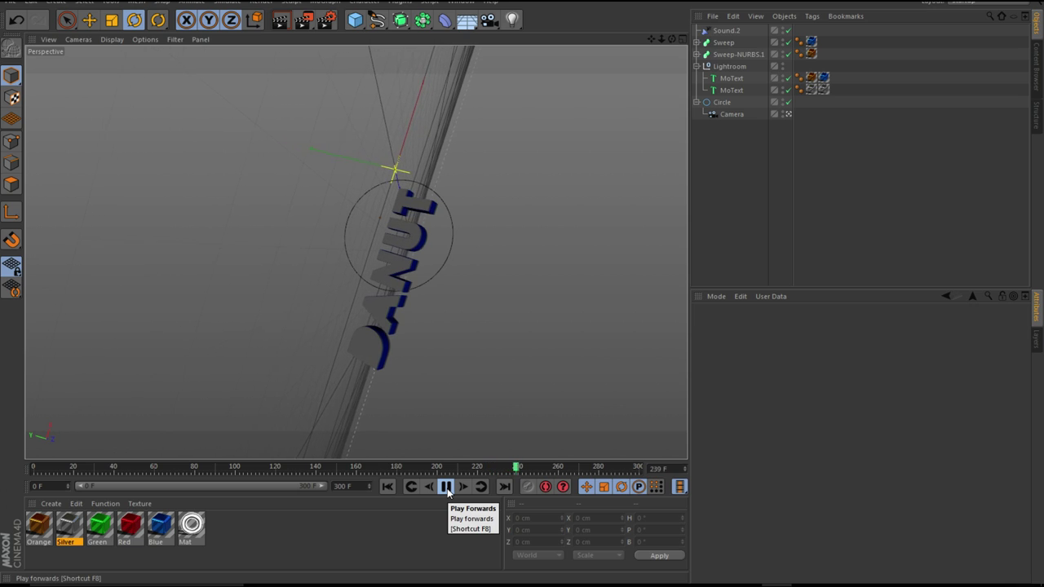
left_click(446, 487)
left_click_drag(473, 477, 35, 467)
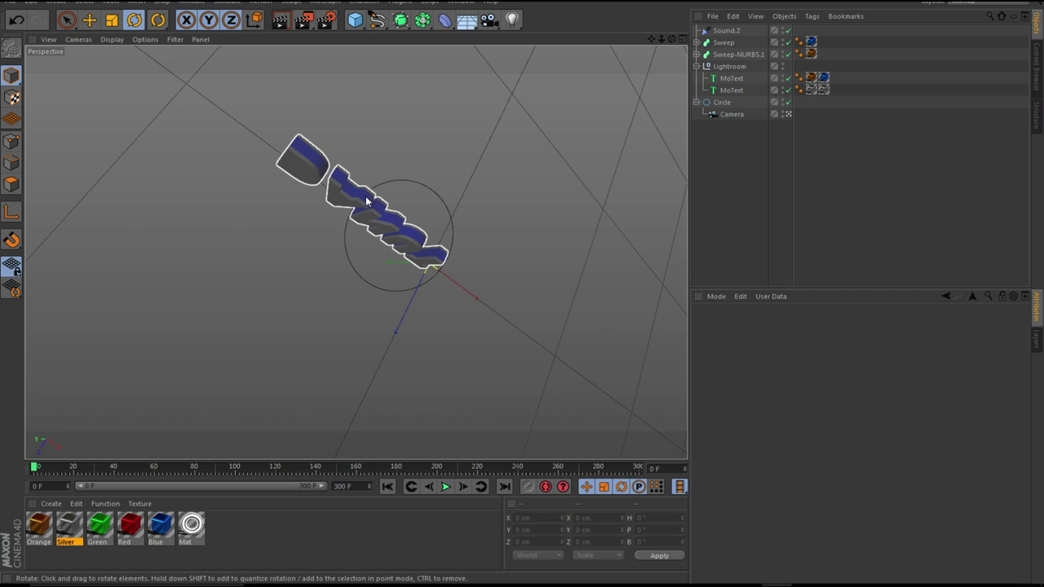
Step: Review the render output and save settings, including the output file location and the After Effects compositing project file options
left_click(325, 22)
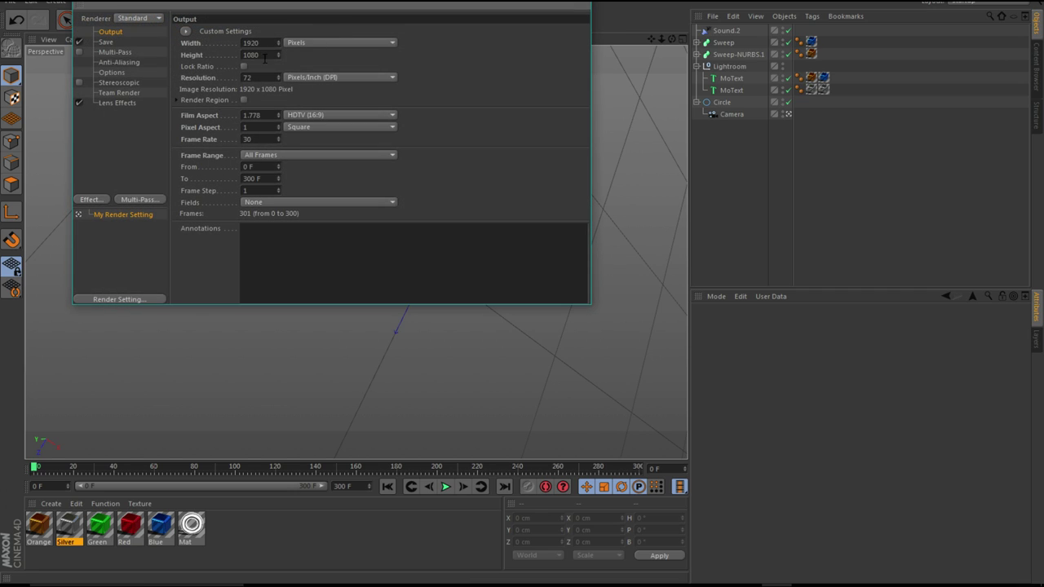
left_click(107, 41)
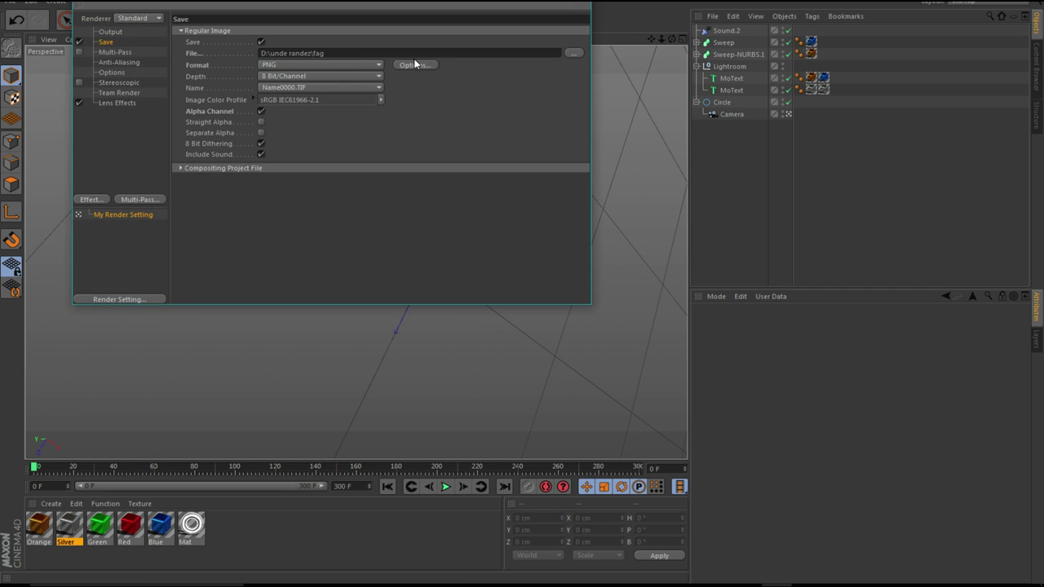
left_click(571, 53)
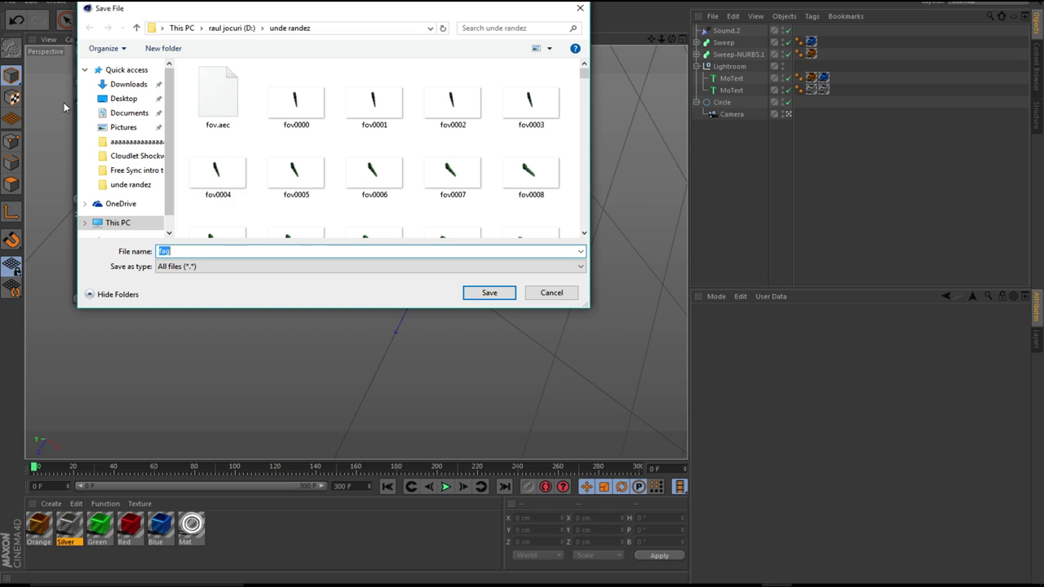
left_click(545, 295)
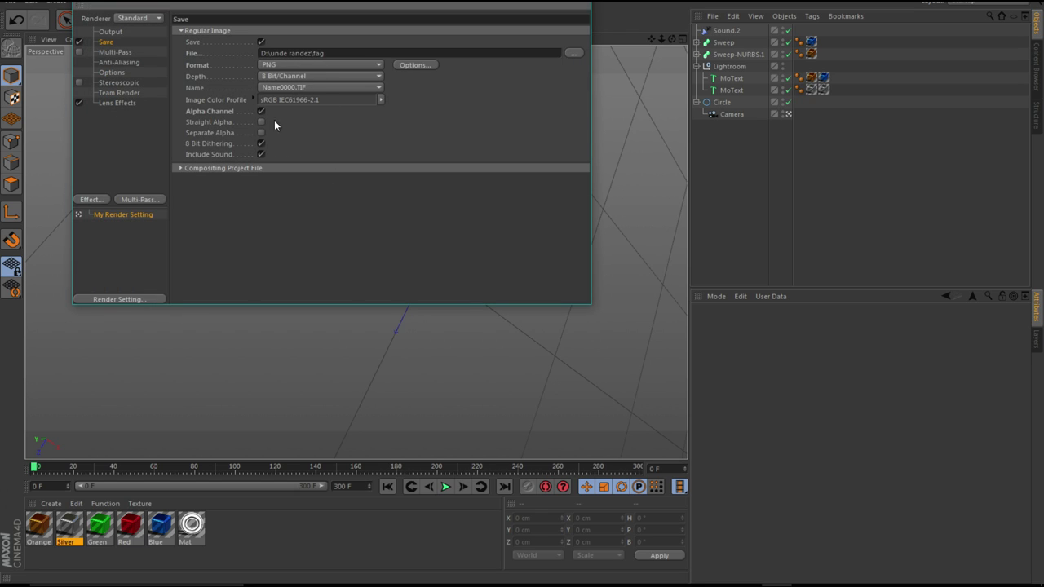
left_click(247, 168)
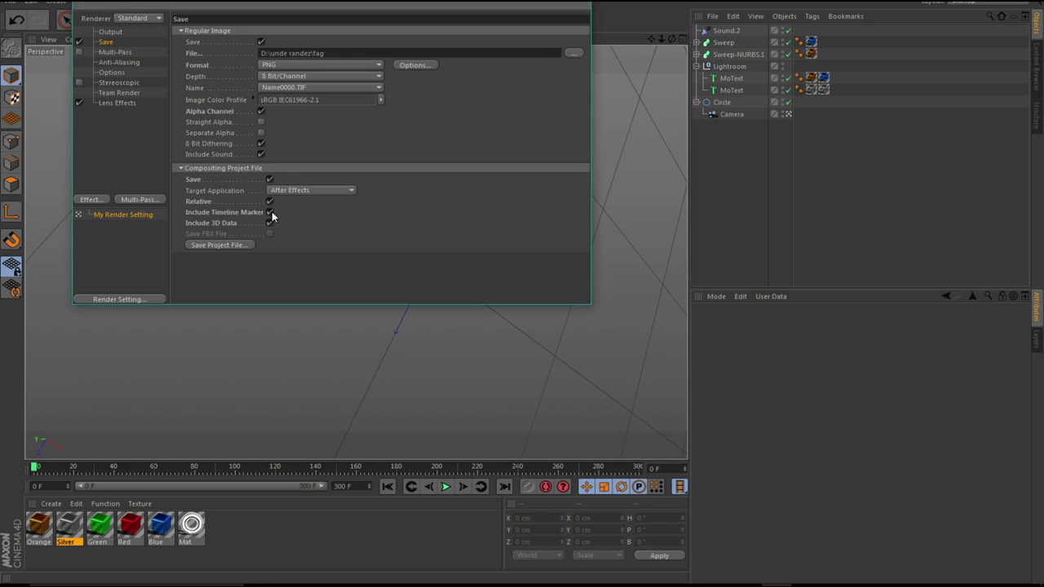
left_click(236, 245)
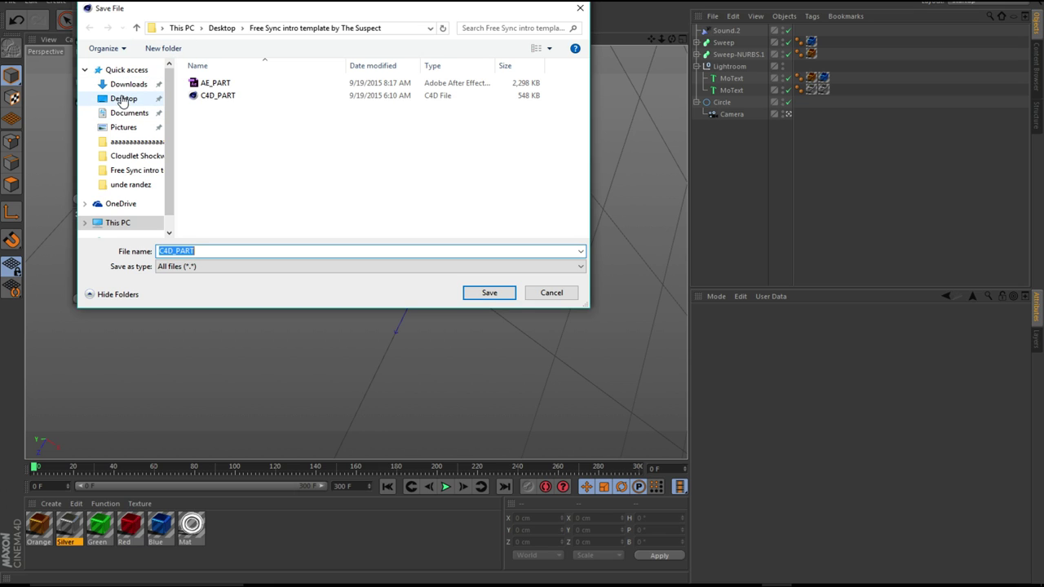
left_click(551, 292)
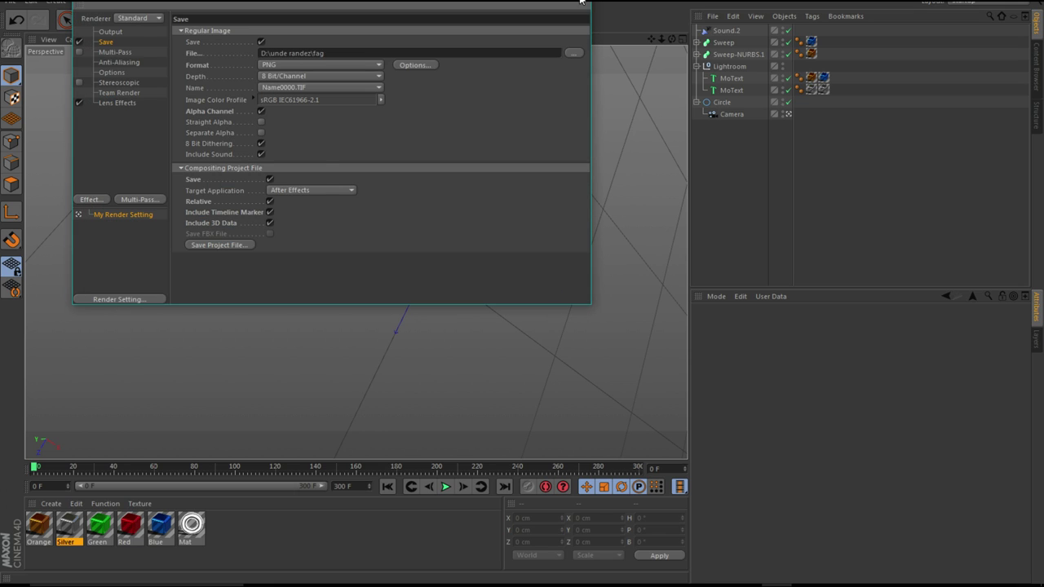
Step: Close the render settings and quit Cinema 4D
left_click(580, 2)
key("alt+F4")
left_click(550, 332)
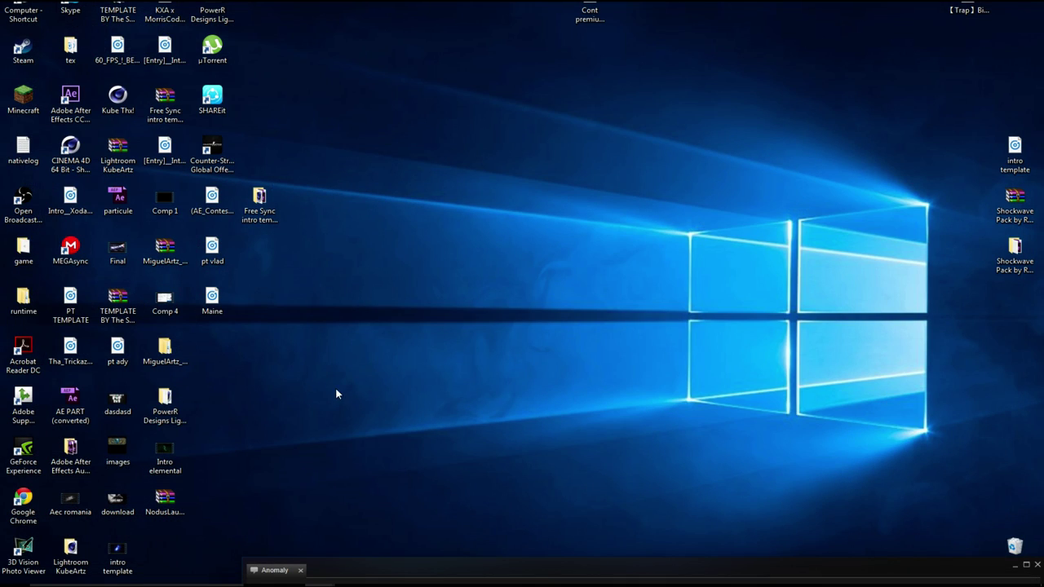
Step: Switch to the Free Sync intro template folder and open the AE_PART project in After Effects
mouse_move(315, 582)
mouse_move(355, 518)
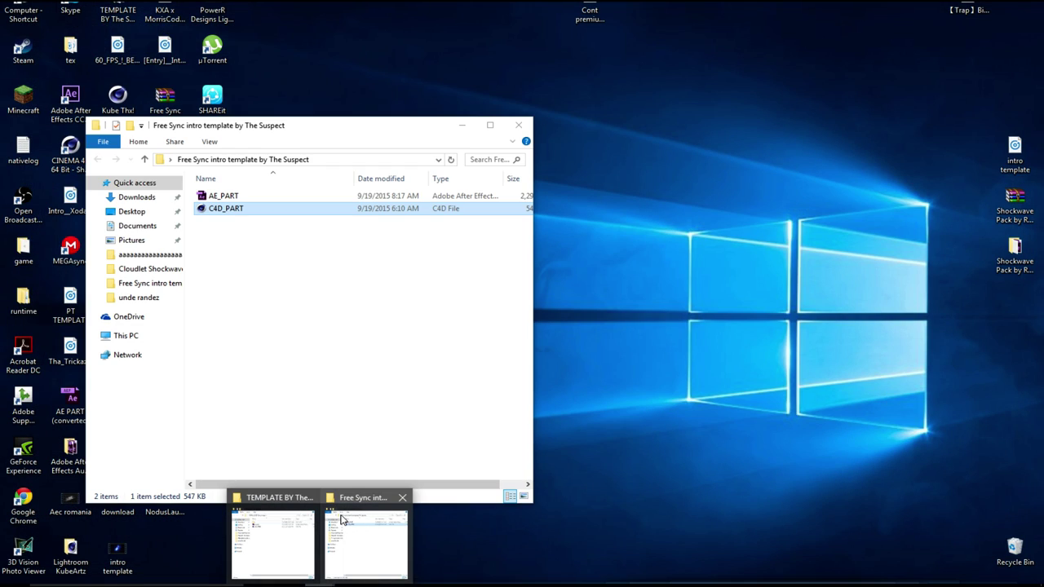
left_click(343, 519)
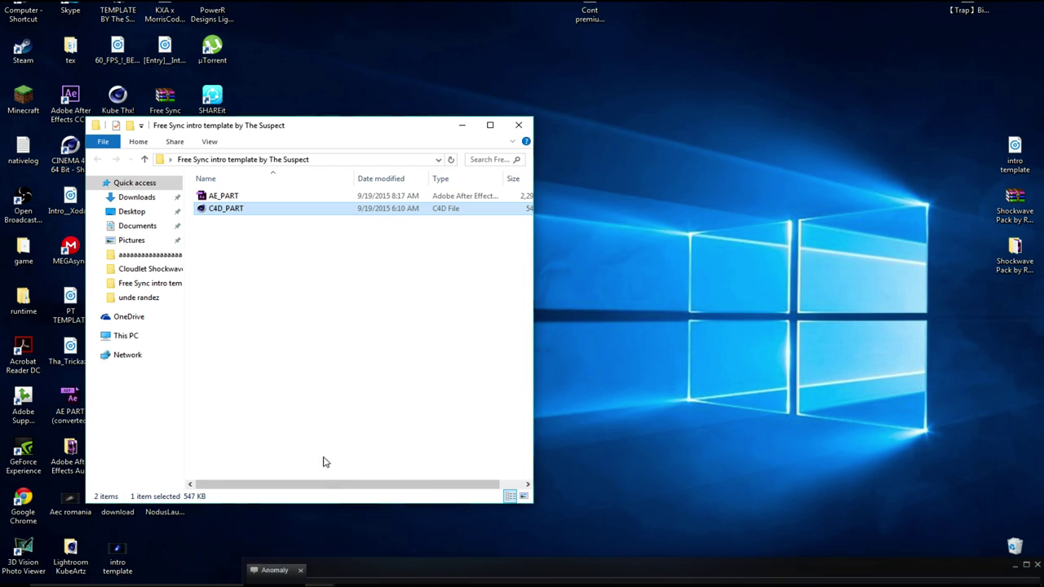
left_click(234, 197)
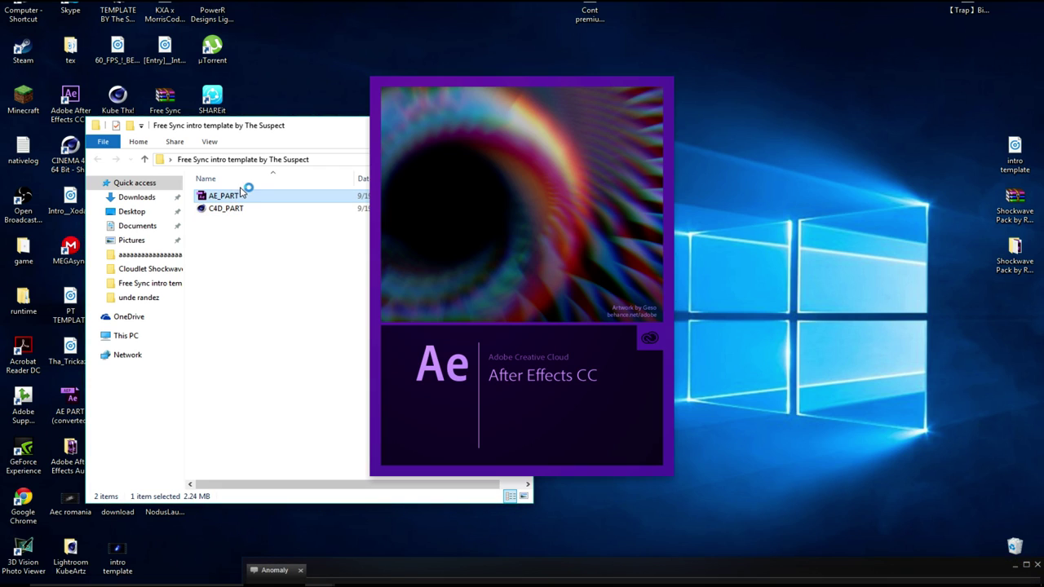
left_click(462, 126)
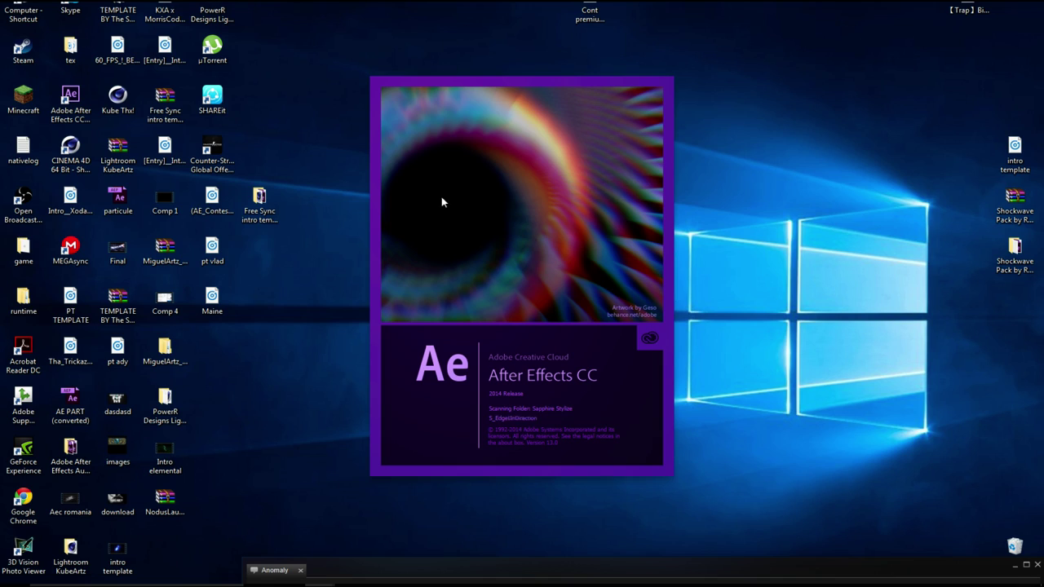
left_click_drag(362, 482, 680, 70)
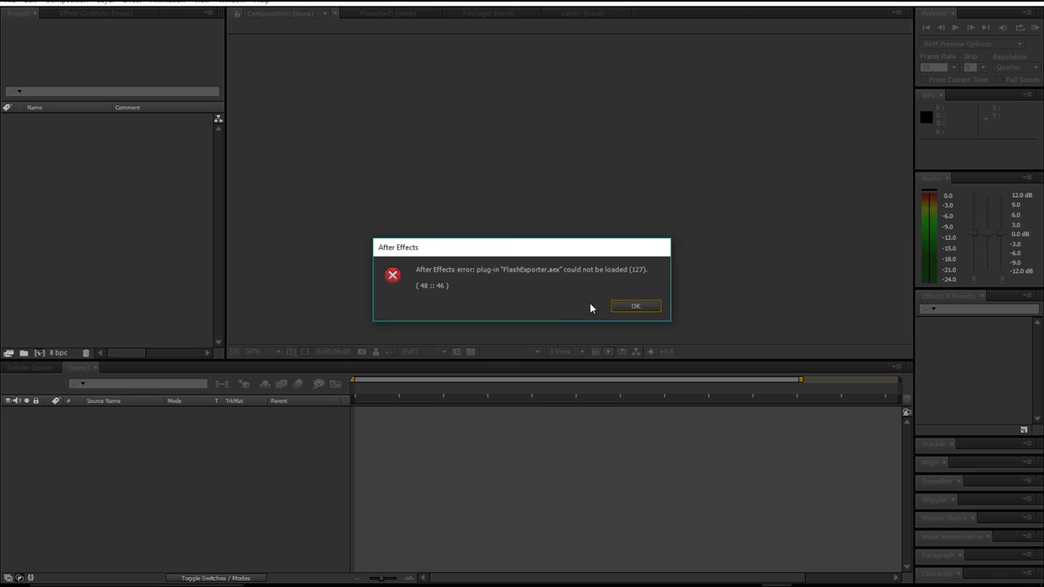
Step: Dismiss the start-up plug-in errors and the missing-file warning so the project finishes opening
left_click(632, 305)
left_click(689, 364)
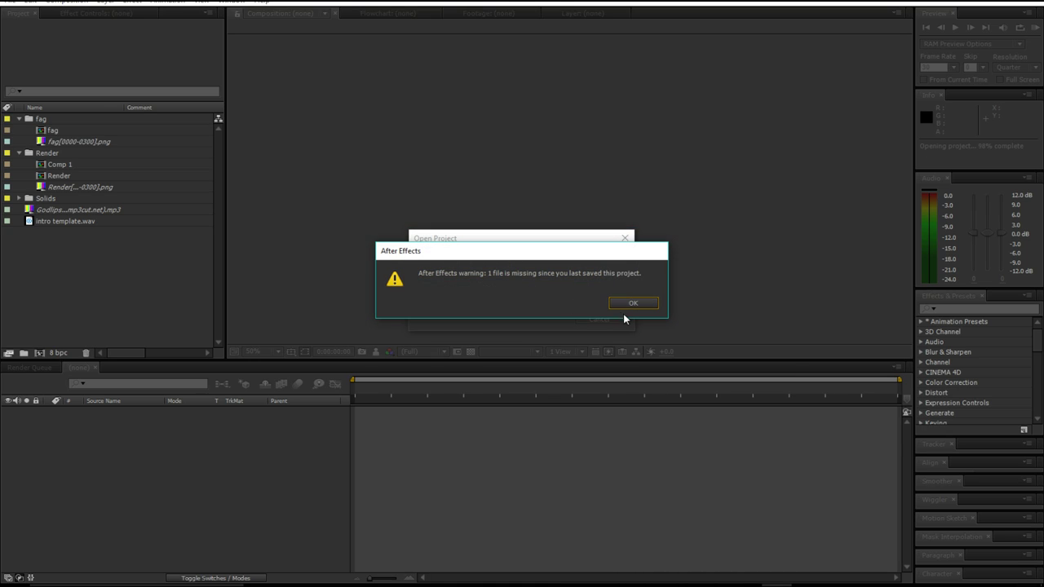
left_click(627, 305)
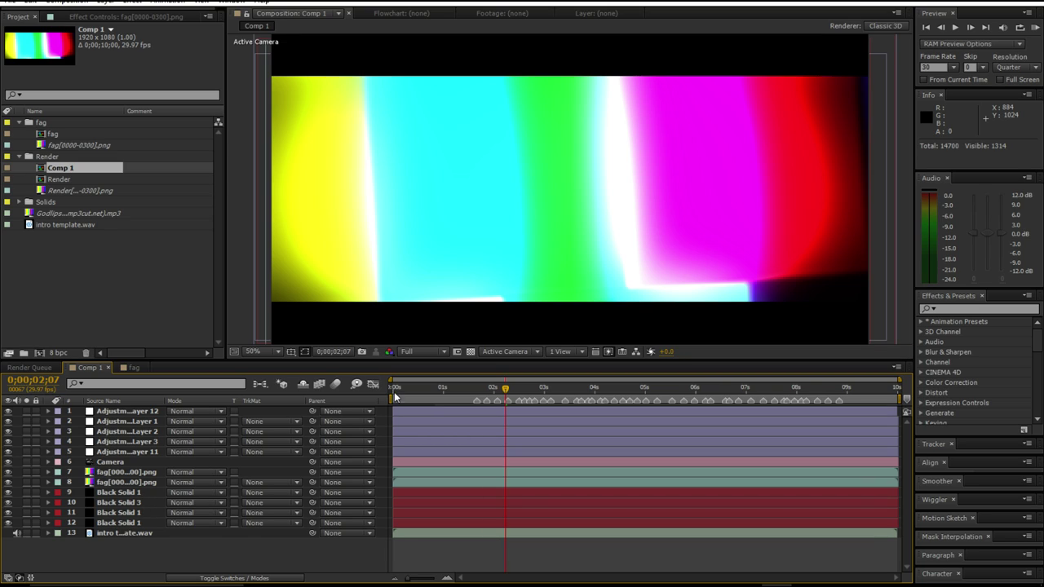
Step: Move Comp 1 to 0;00;01;10, delete both fag PNG sequence layers from it, and continue the trial
left_click(448, 389)
left_click_drag(457, 389, 460, 389)
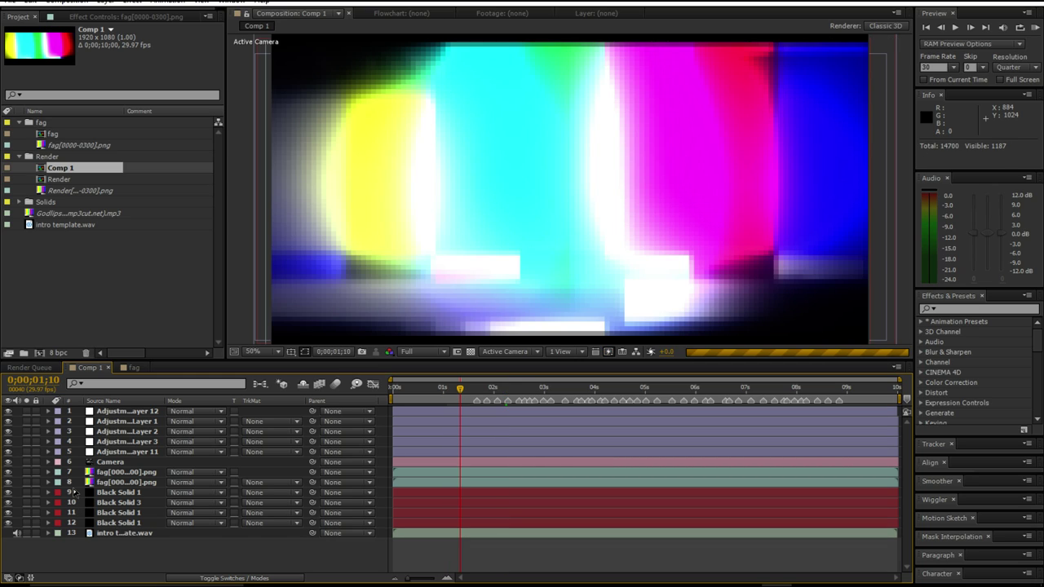
left_click(104, 483)
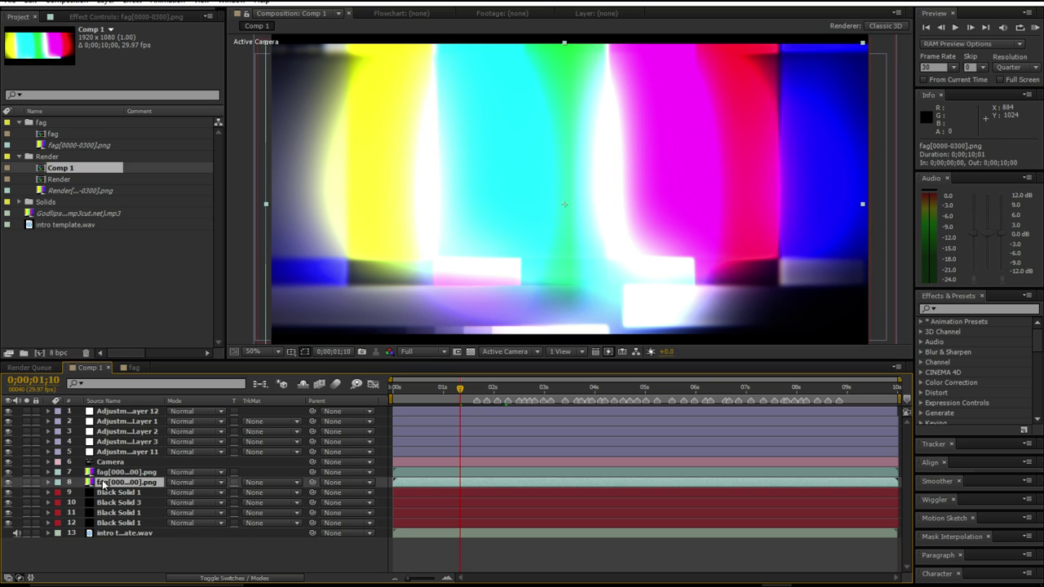
key("Delete")
left_click(103, 473)
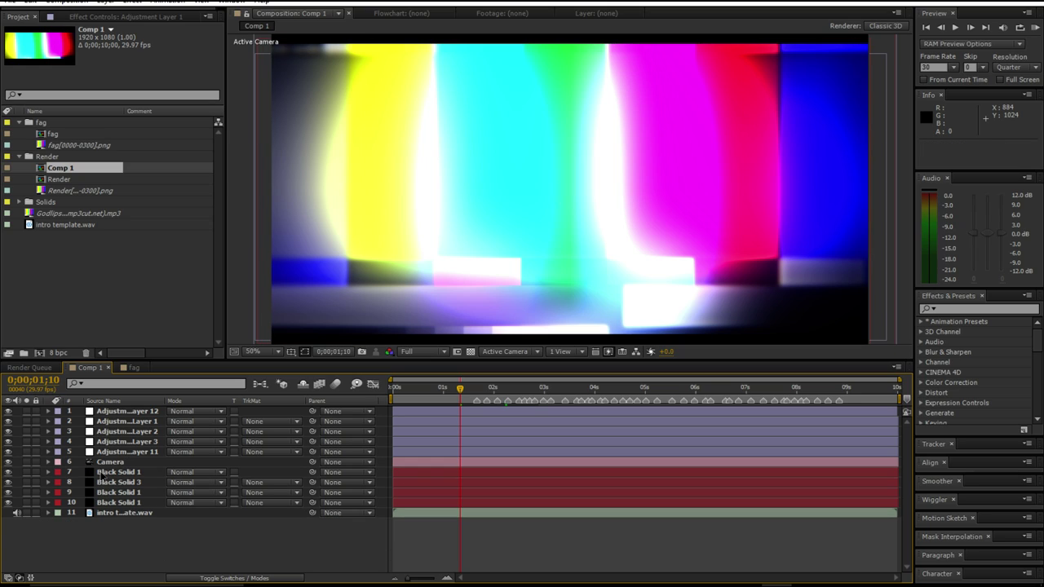
key("Delete")
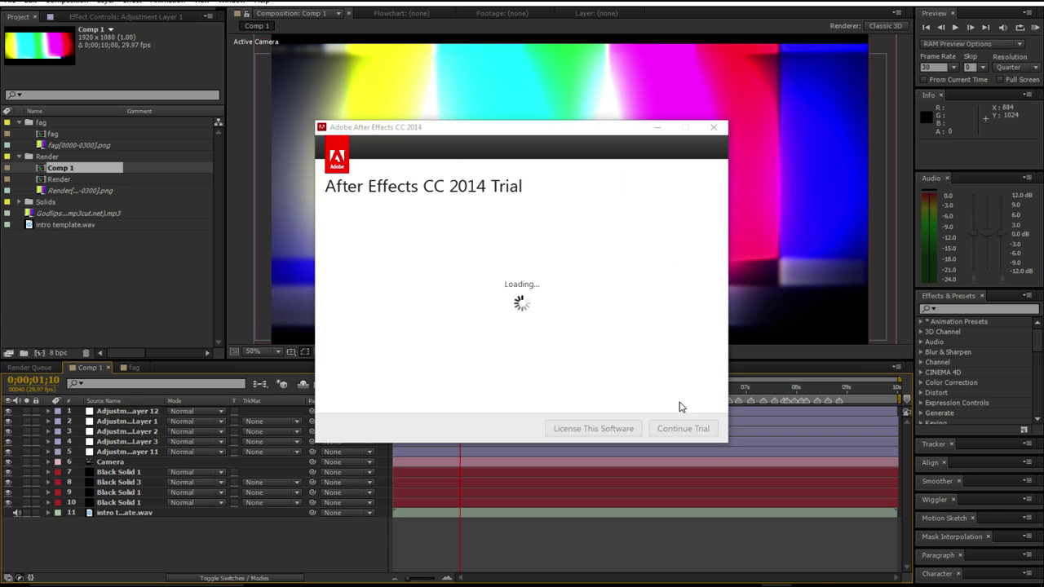
left_click(682, 429)
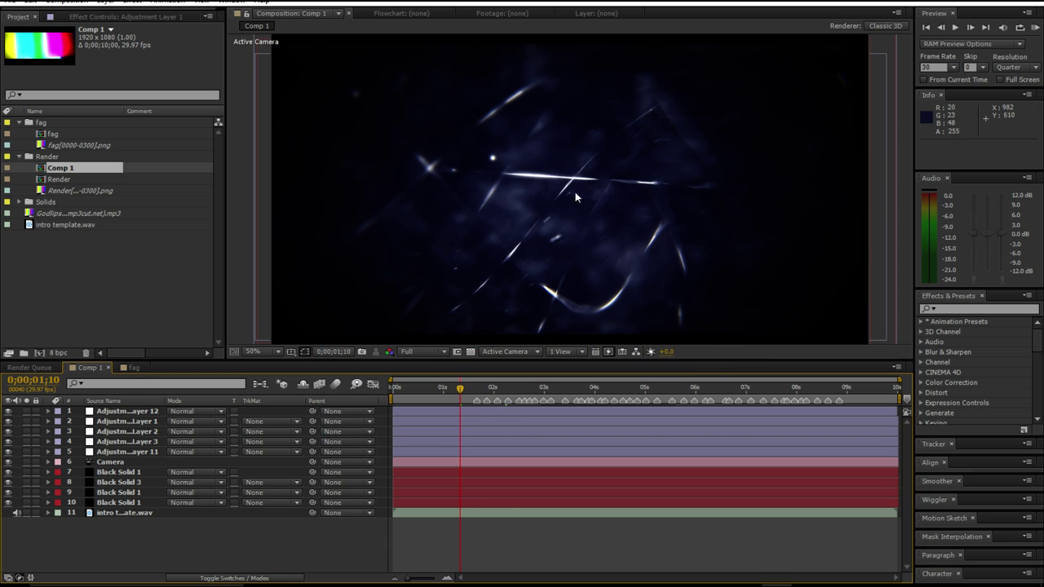
Step: Import the fov.aec file from the unde randez folder into the project
left_click(6, 2)
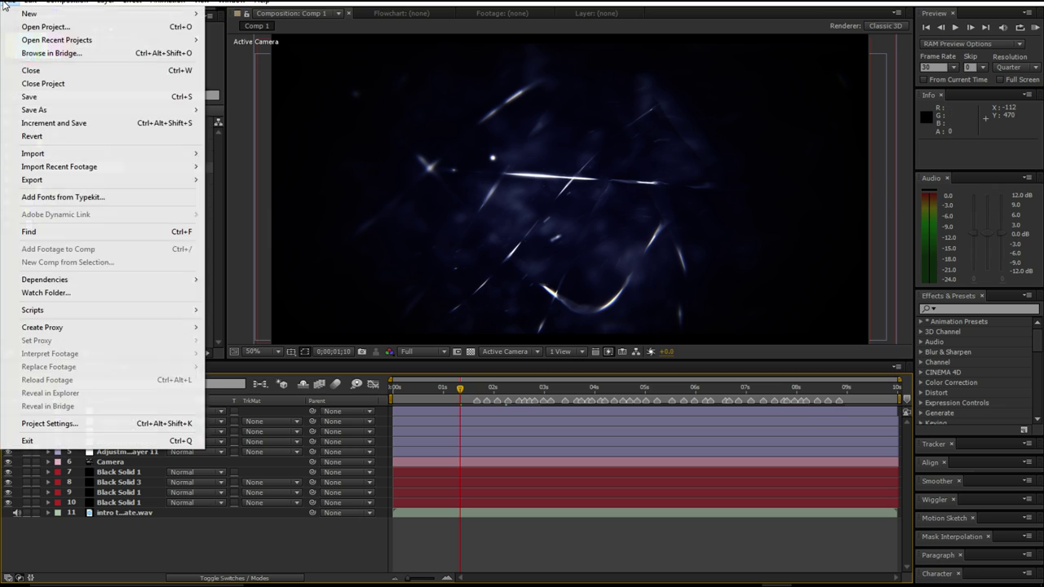
mouse_move(41, 153)
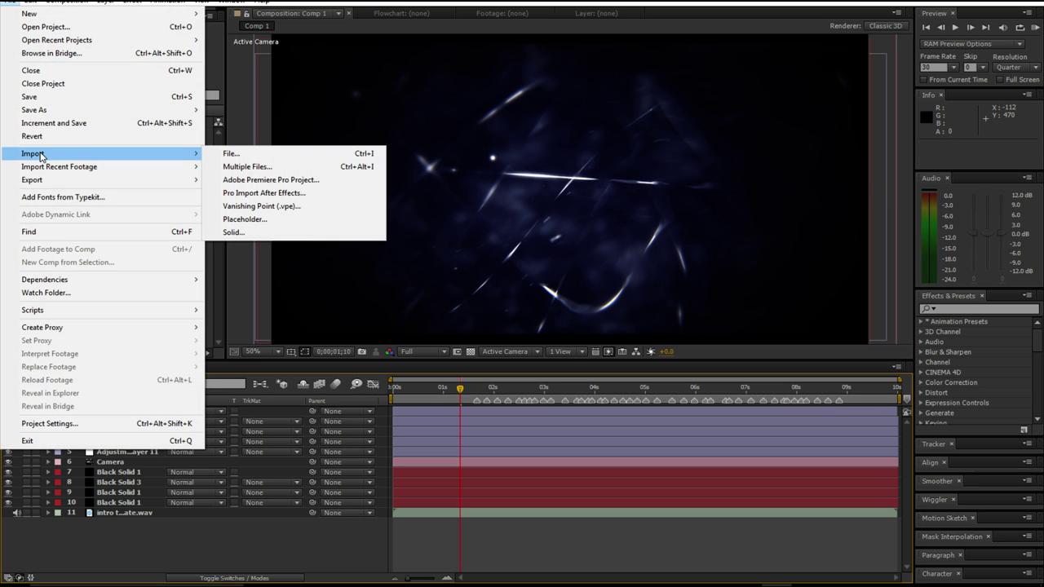
left_click(276, 155)
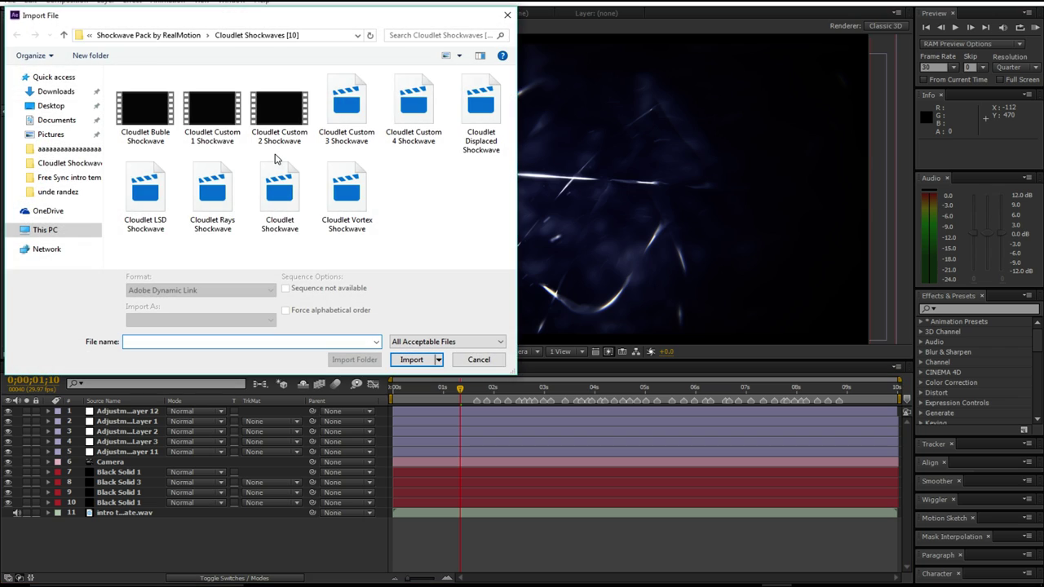
left_click(58, 192)
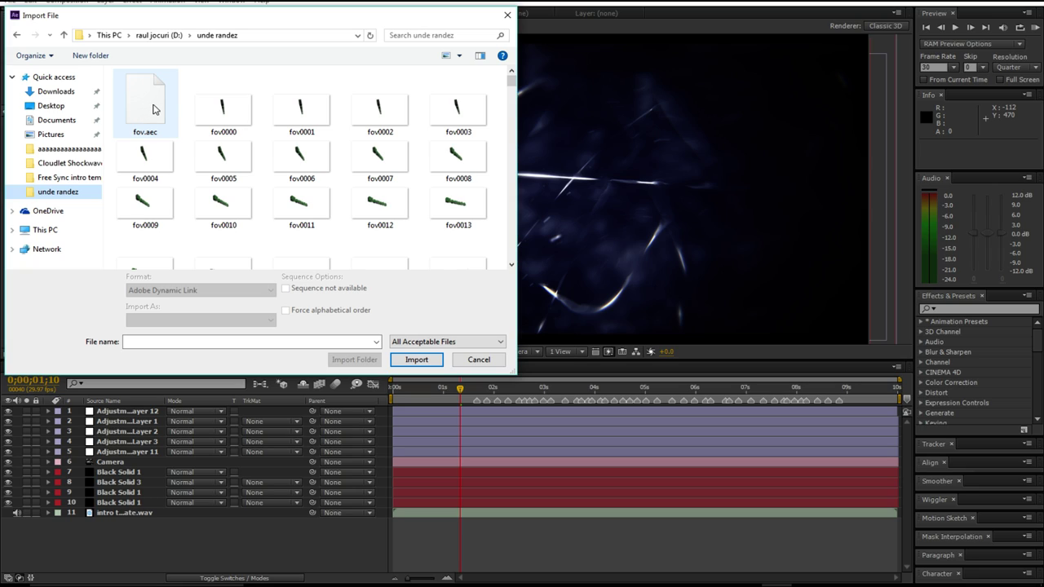
double_click(149, 106)
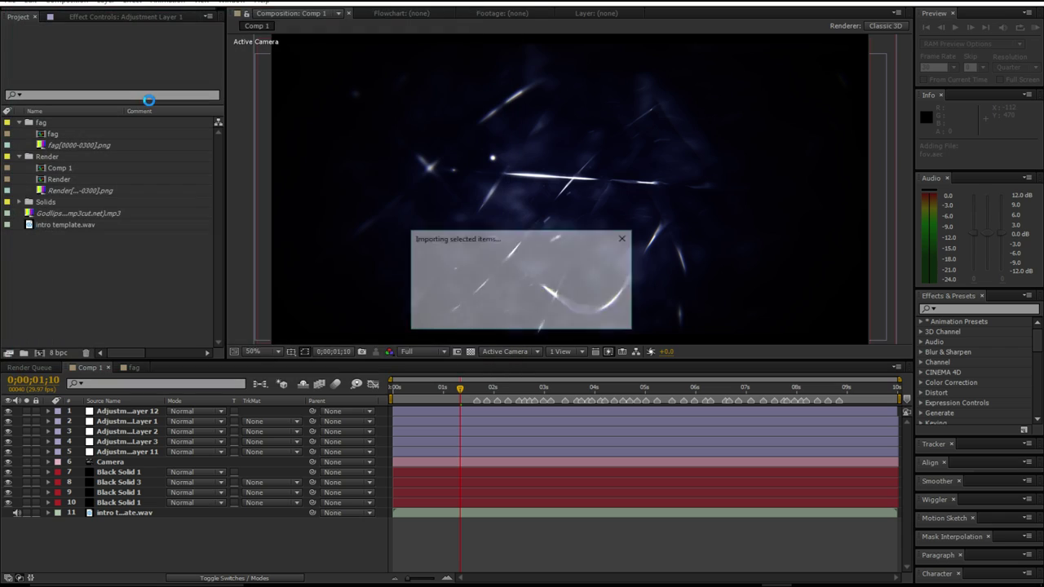
left_click(19, 156)
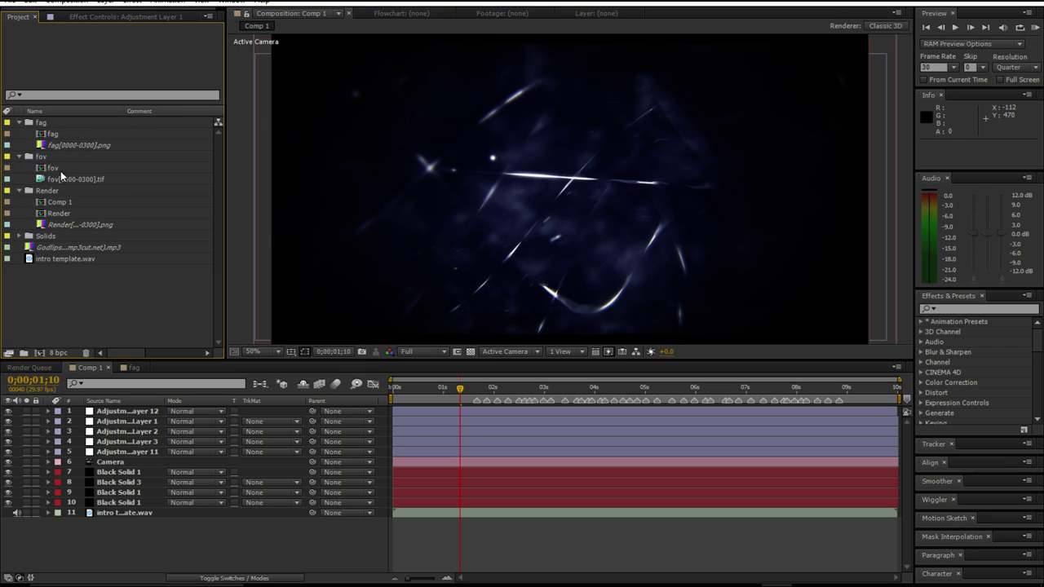
Step: Delete all the light layers from the fov composition and check the text render at 0:00:02:06
double_click(53, 167)
left_click(131, 451)
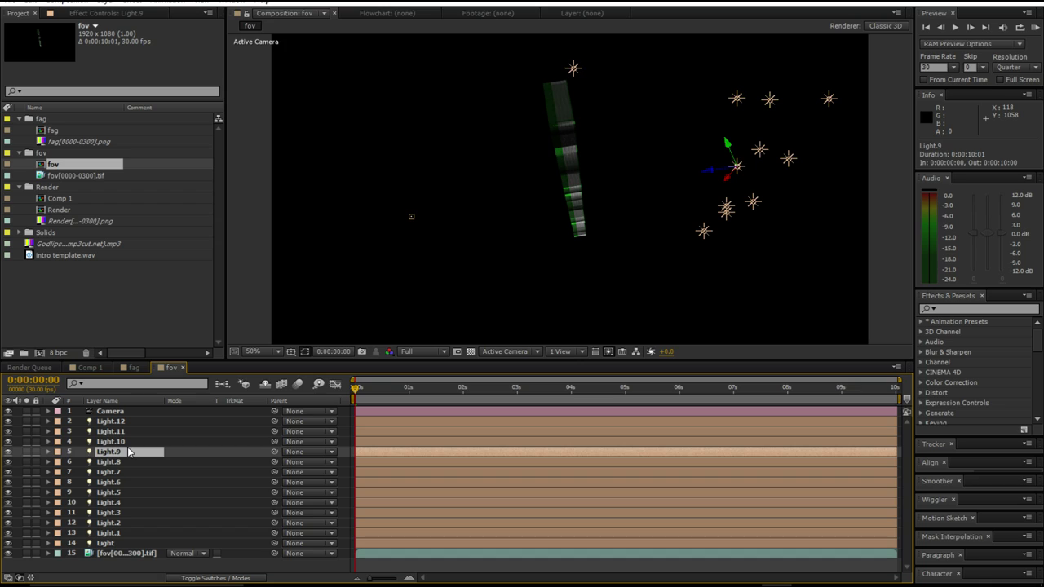
key("Delete")
left_click(123, 441)
key("Delete")
left_click(118, 421)
key("Delete")
left_click(114, 422)
key("Delete")
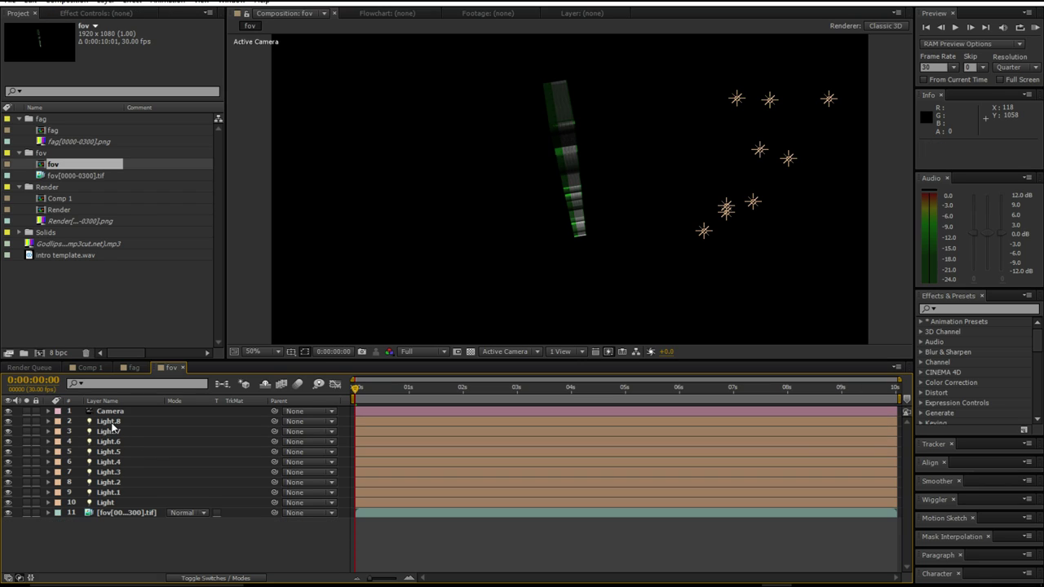
left_click(108, 422)
key("Delete")
left_click(107, 422)
key("Delete")
left_click(106, 421)
key("Delete")
left_click(106, 422)
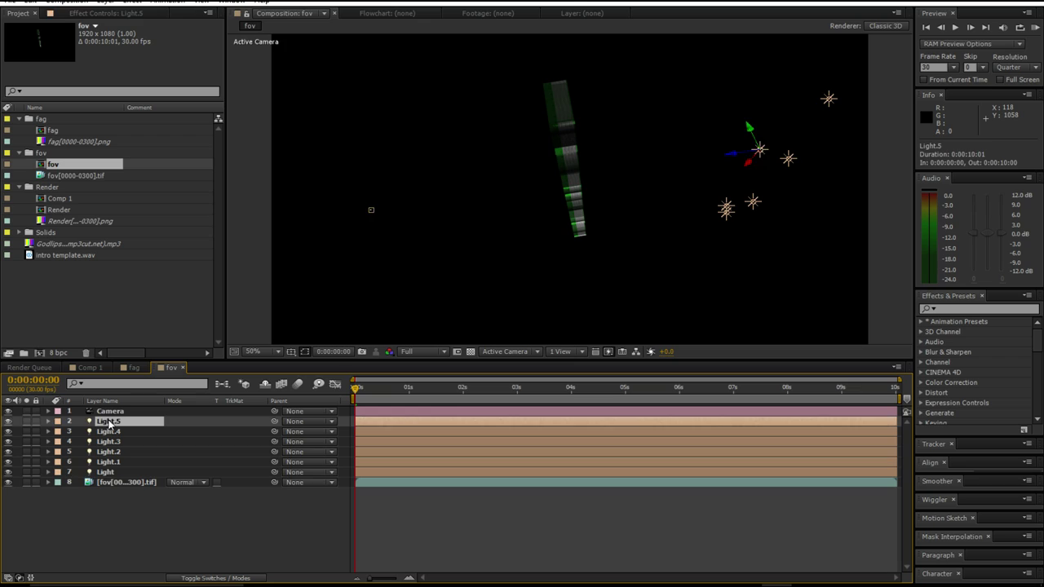
key("Delete")
left_click(108, 422)
key("Delete")
left_click(109, 421)
key("Delete")
left_click(109, 422)
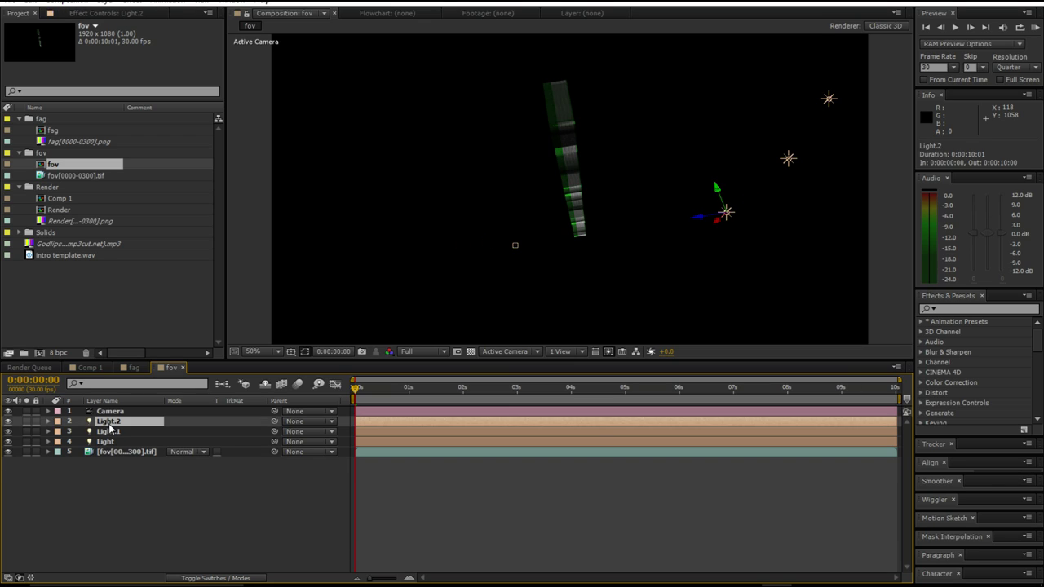
key("Delete")
left_click(108, 422)
key("Delete")
left_click(106, 420)
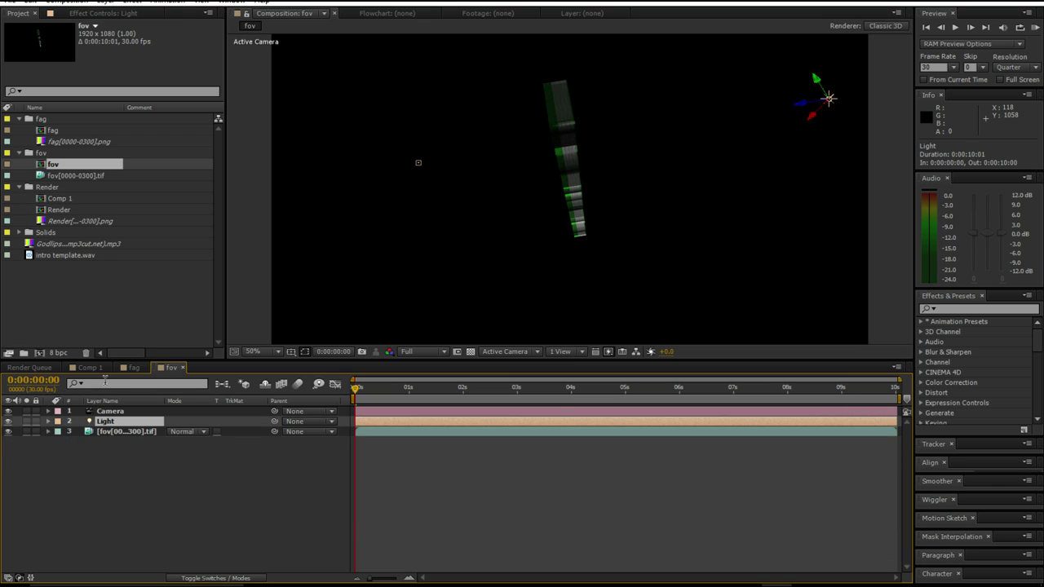
key("Delete")
left_click_drag(403, 396, 473, 405)
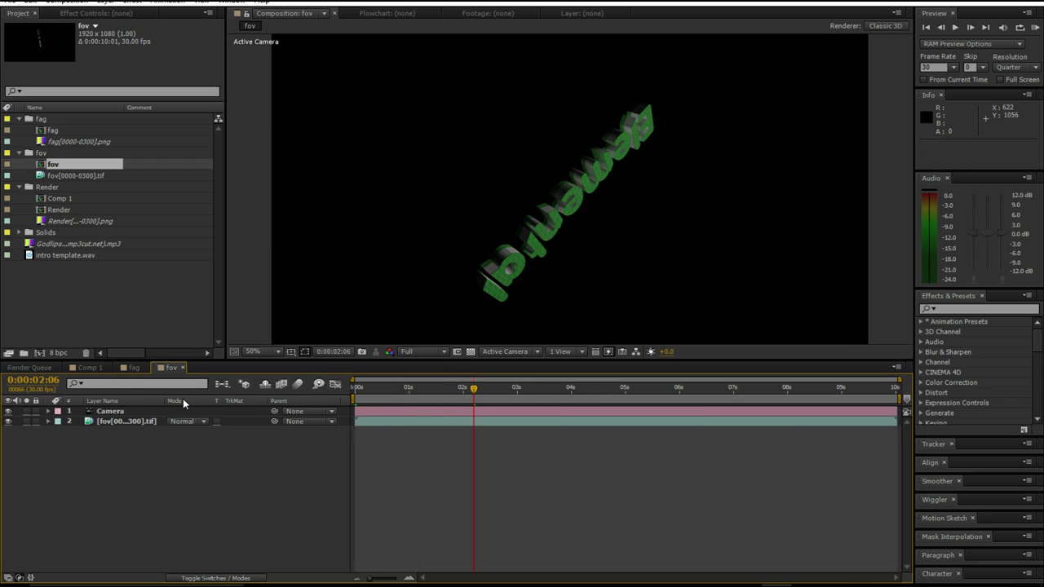
Step: Copy all layers of Comp 1 and paste them into the fov composition
left_click(131, 367)
left_click(90, 368)
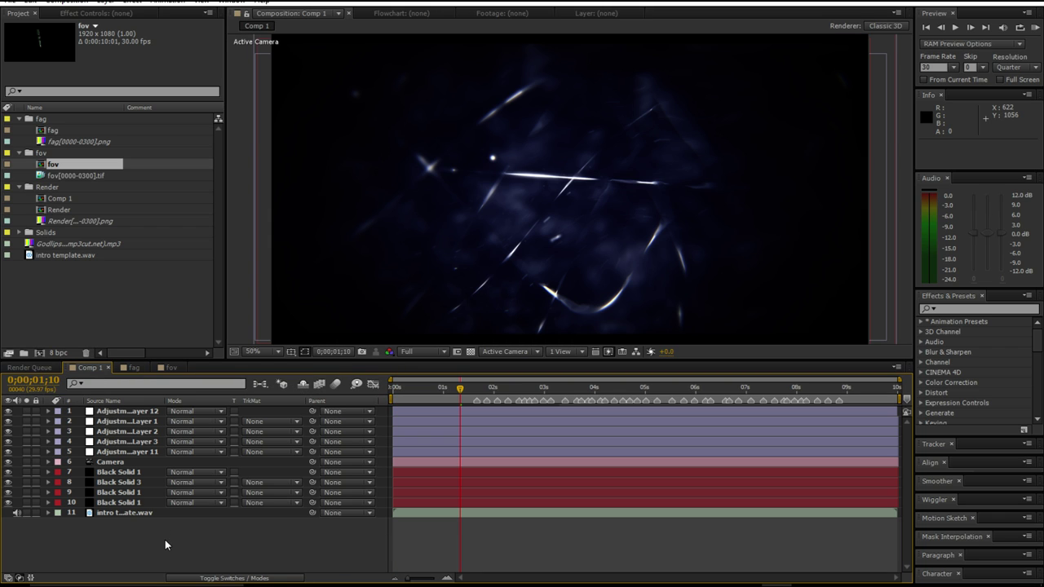
key("ctrl+a")
key("ctrl+c")
left_click(167, 367)
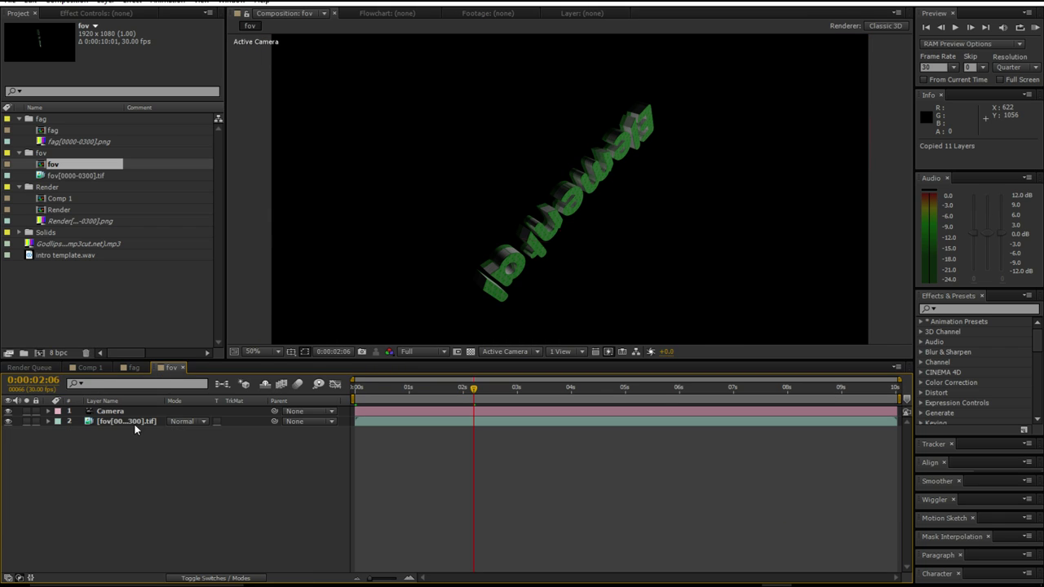
key("ctrl+v")
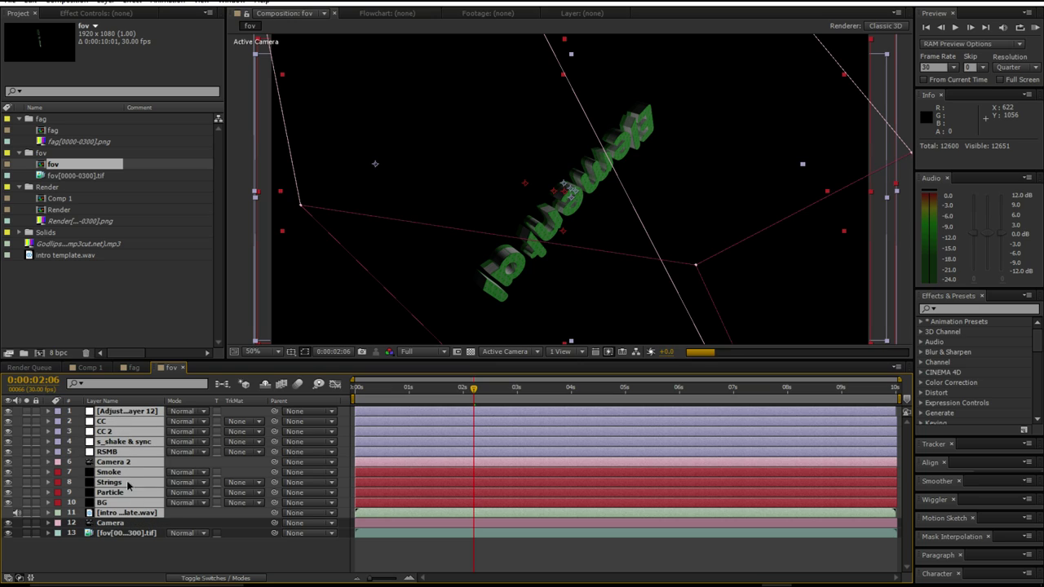
Step: Delete the pasted Camera 2 layer from the fov composition
left_click(123, 543)
left_click(123, 462)
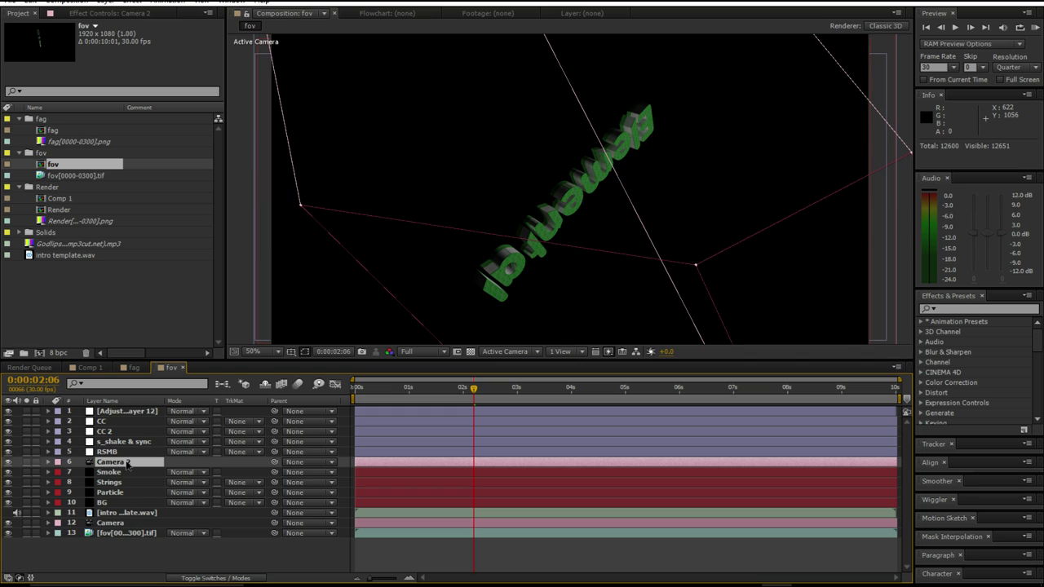
key("Delete")
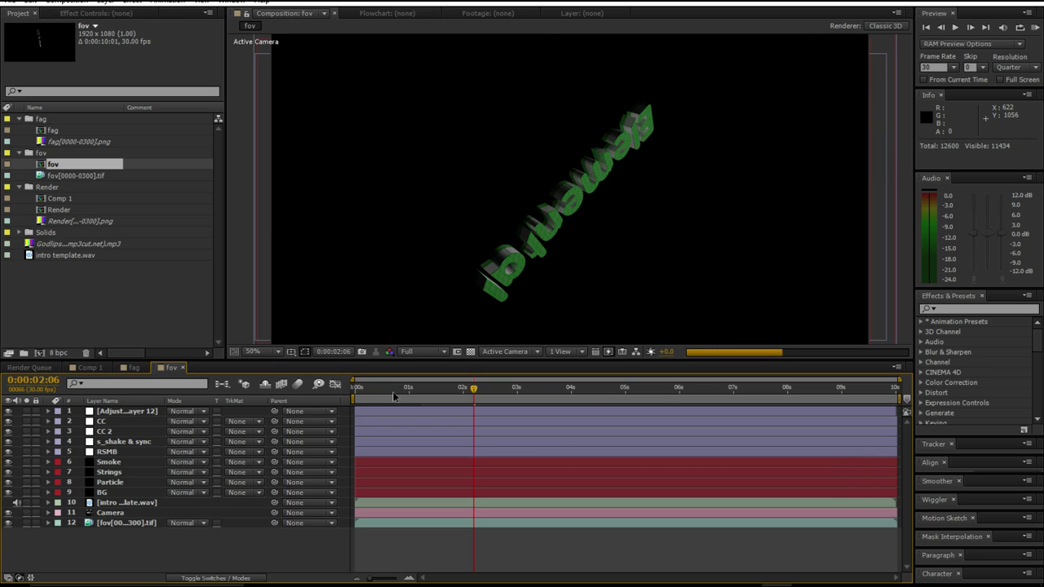
Step: Move the Smoke, Strings, Particle and BG layers beneath the fov TIF sequence and check the composition at 0:00:02:20
left_click(101, 492)
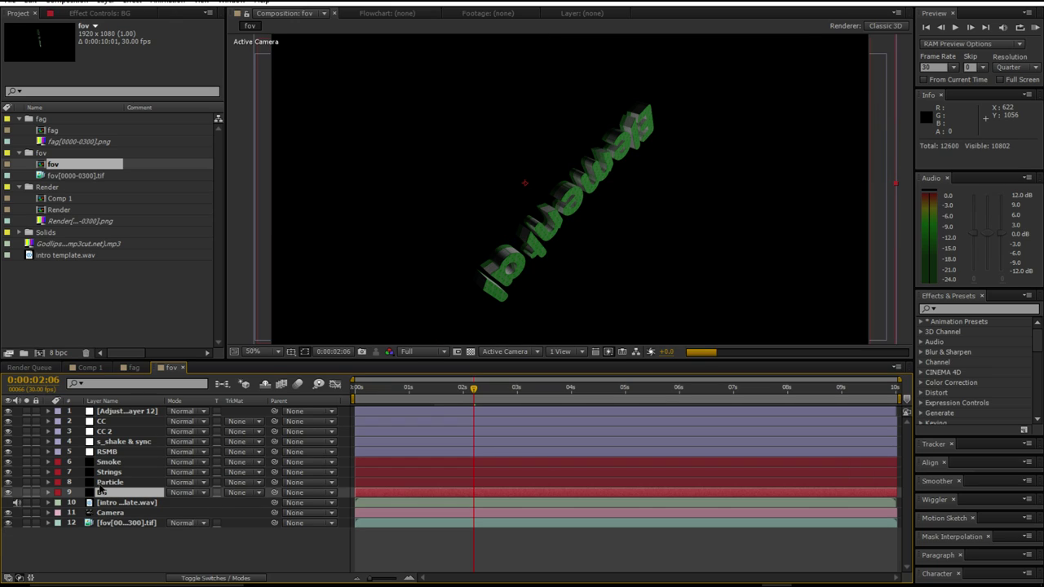
key("ctrl+shift+Up")
key("ctrl+shift+Up")
key("ctrl+shift+Up")
key("ctrl+shift+bracketleft")
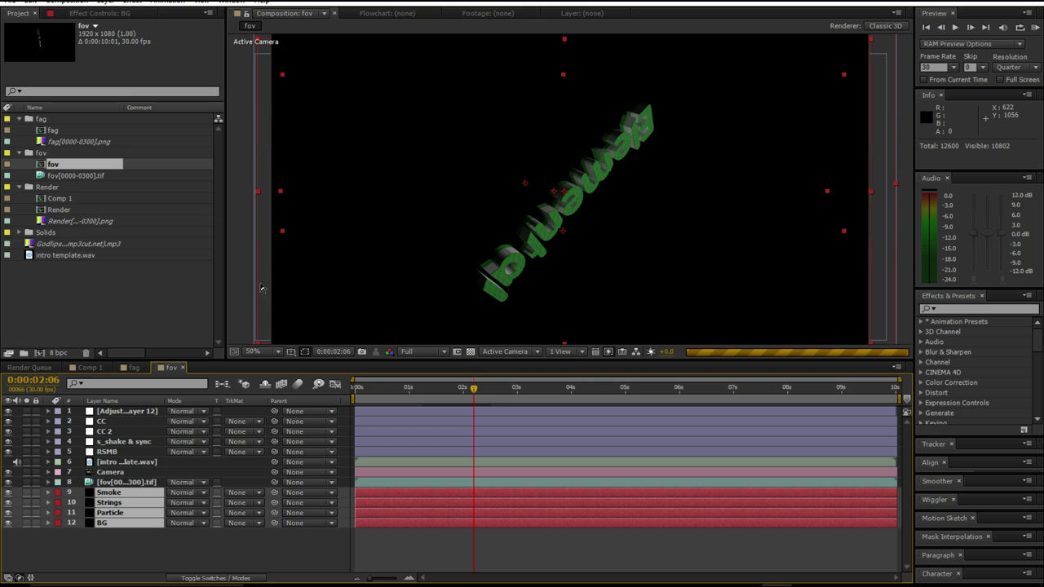
left_click_drag(471, 392, 500, 394)
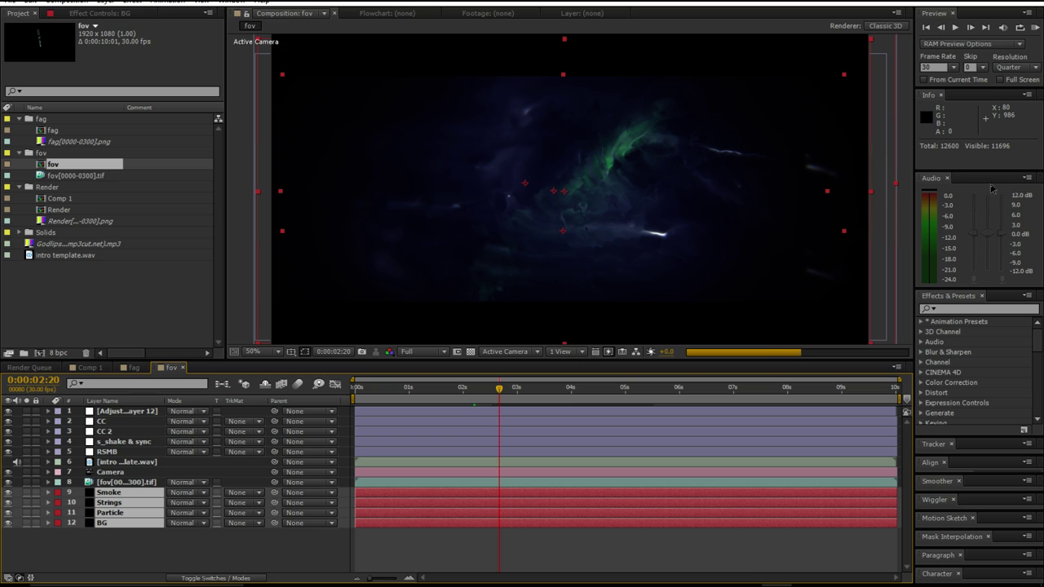
left_click(1005, 146)
Step: Add the fov composition to the render queue and set its AVI output's audio sample rate to 96.000 kHz
left_click(10, 2)
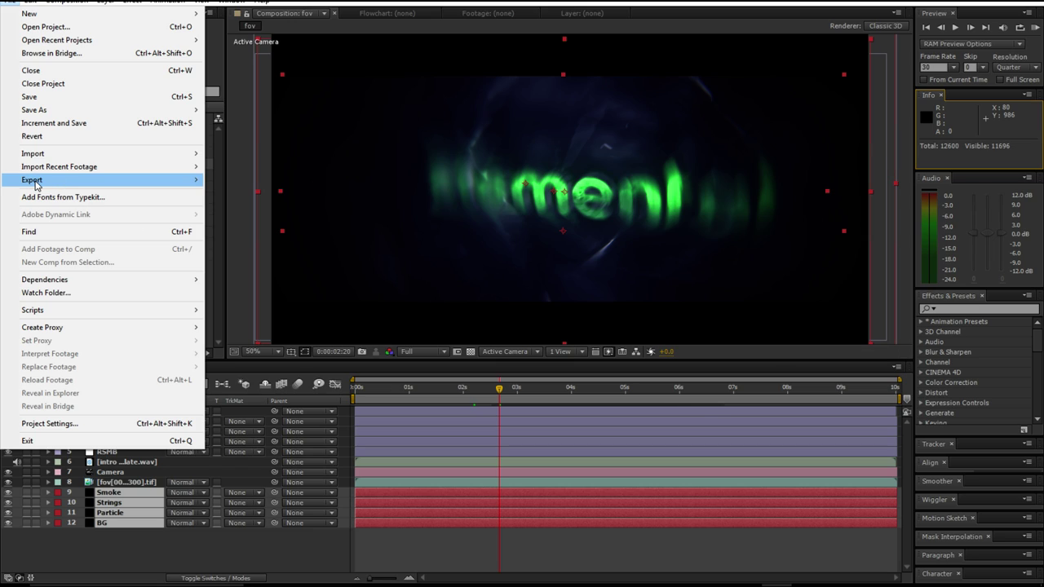
mouse_move(39, 188)
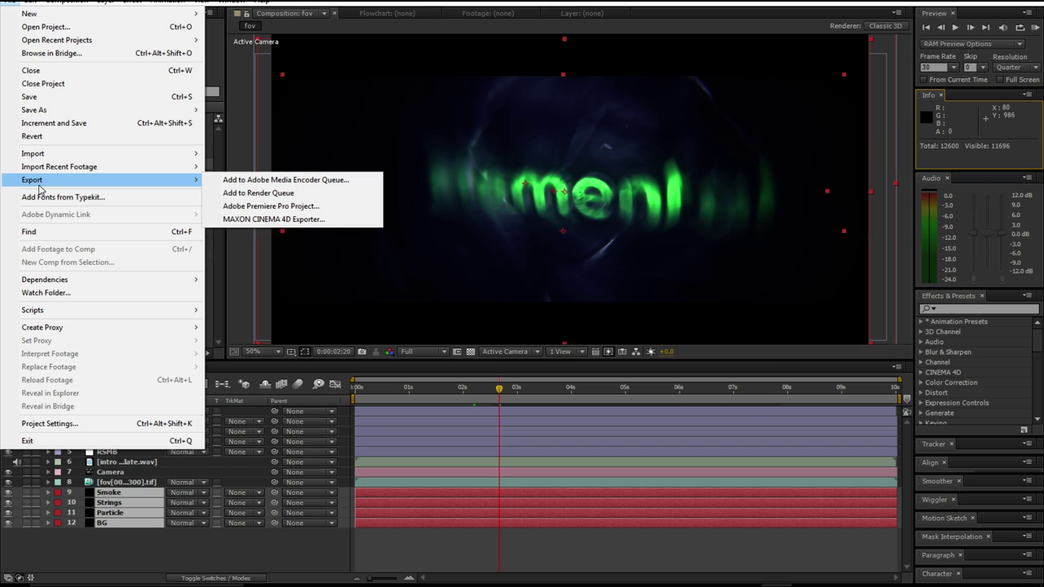
left_click(260, 193)
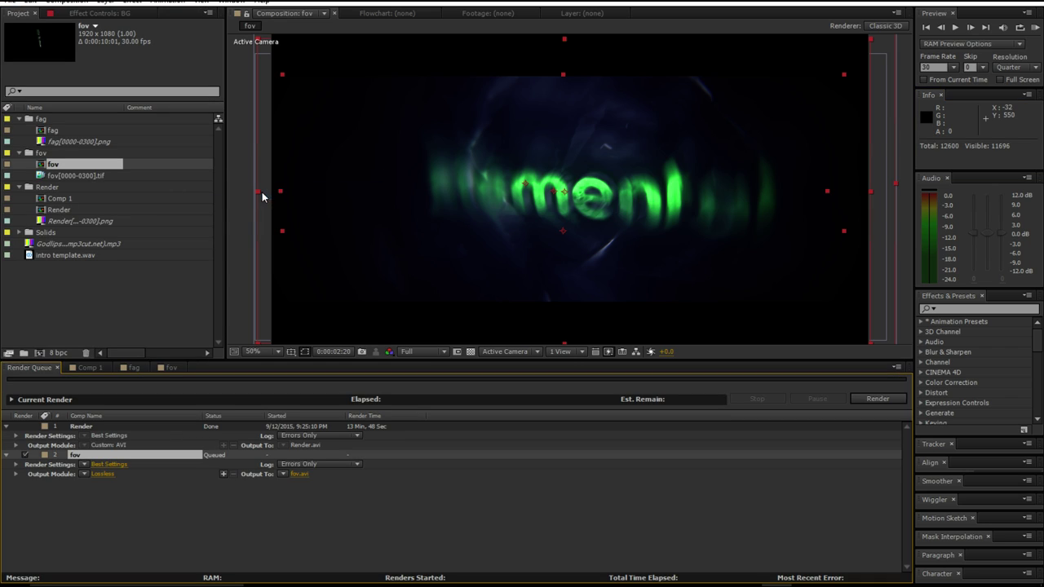
left_click(102, 473)
left_click(385, 433)
left_click(397, 552)
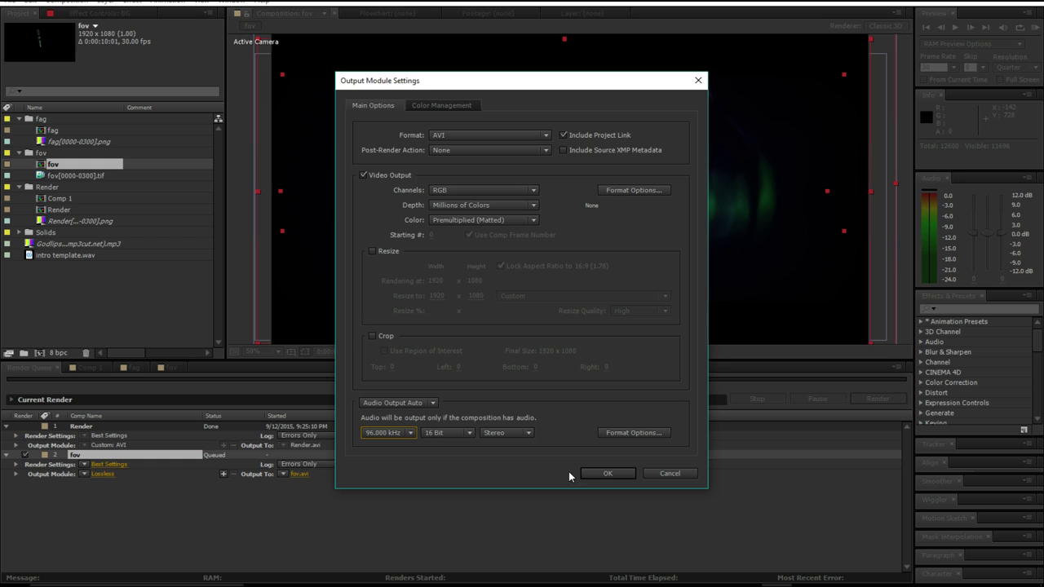
left_click(581, 472)
Step: Set the fov render's output to an AVI file named fov on the Desktop
left_click(302, 474)
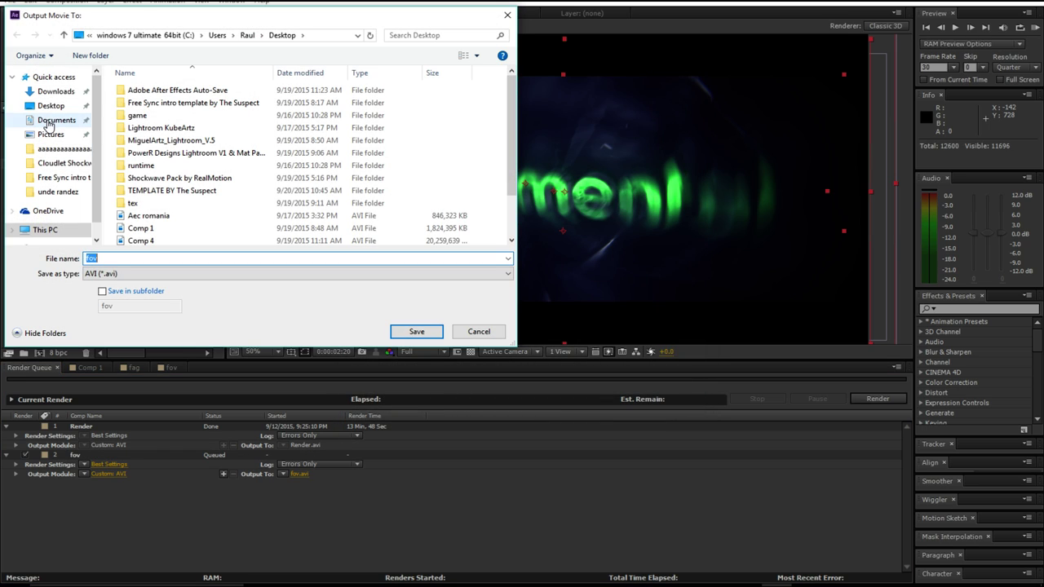
left_click(51, 105)
left_click(417, 332)
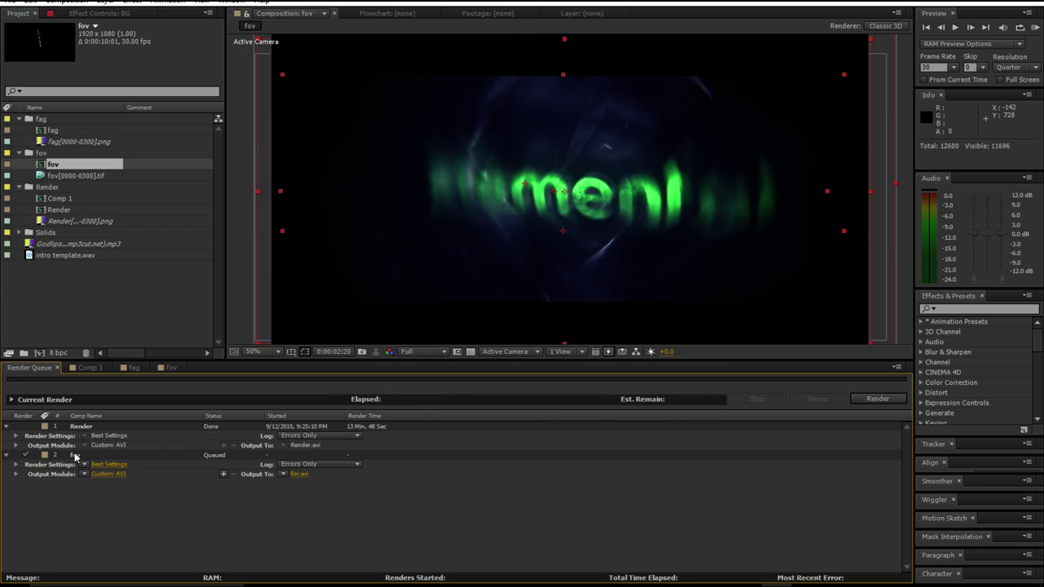
Step: Override the composition's frame rate with a higher custom rate in the fov render settings
left_click(107, 465)
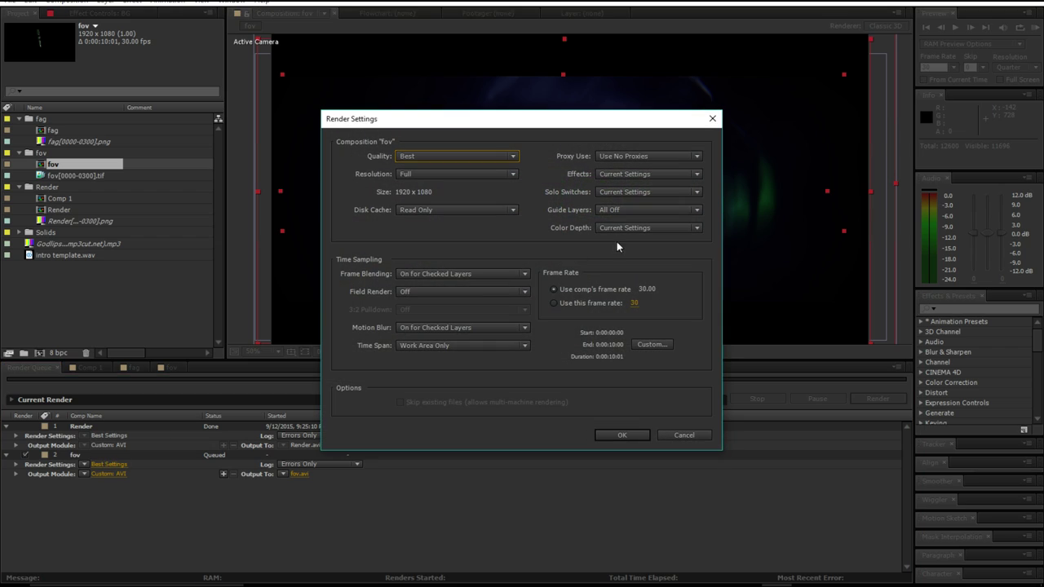
left_click(634, 302)
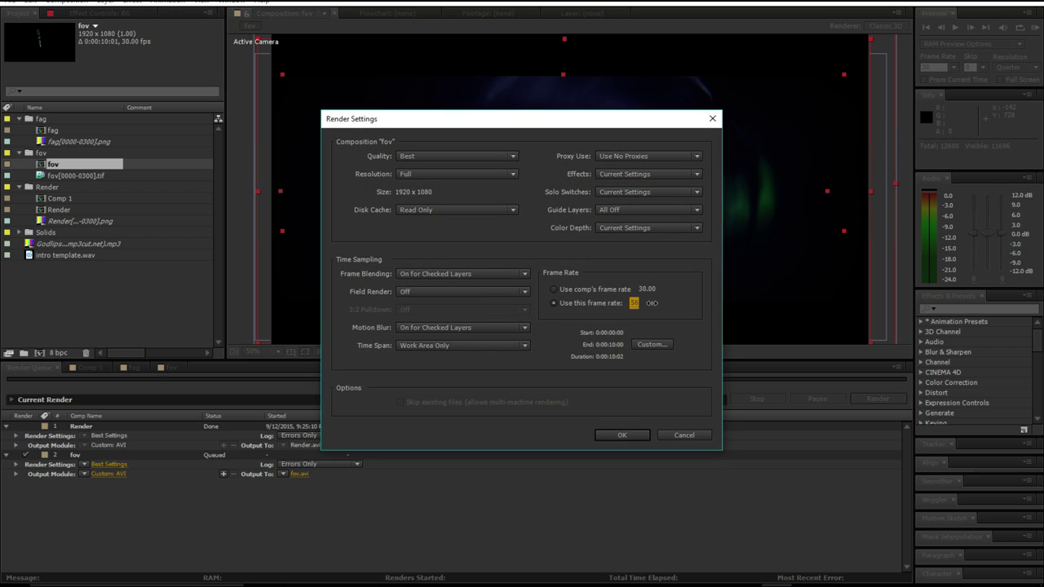
left_click(616, 439)
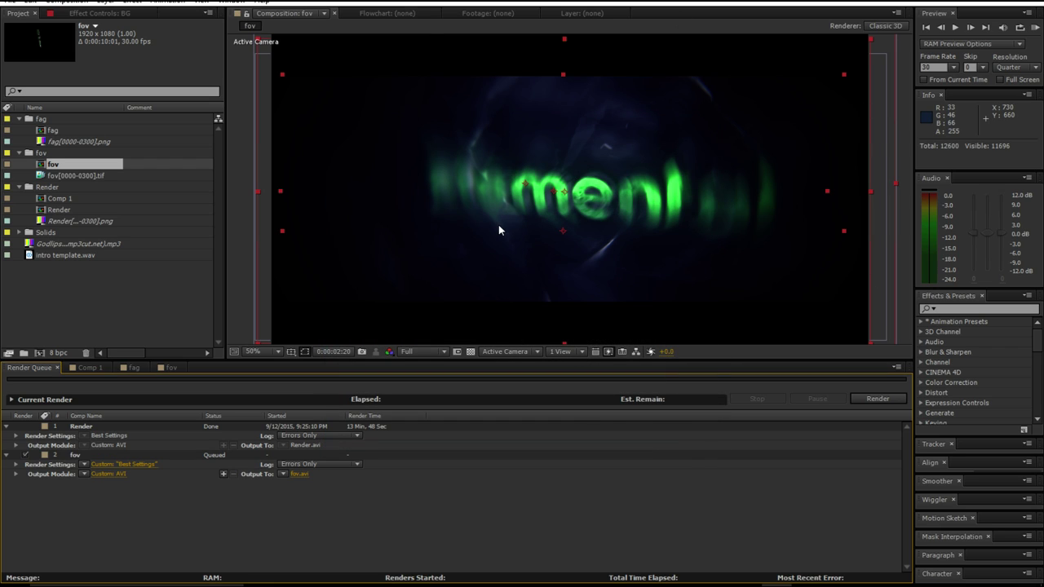
Step: Quit After Effects and return to the desktop
key("ctrl+q")
left_click(536, 305)
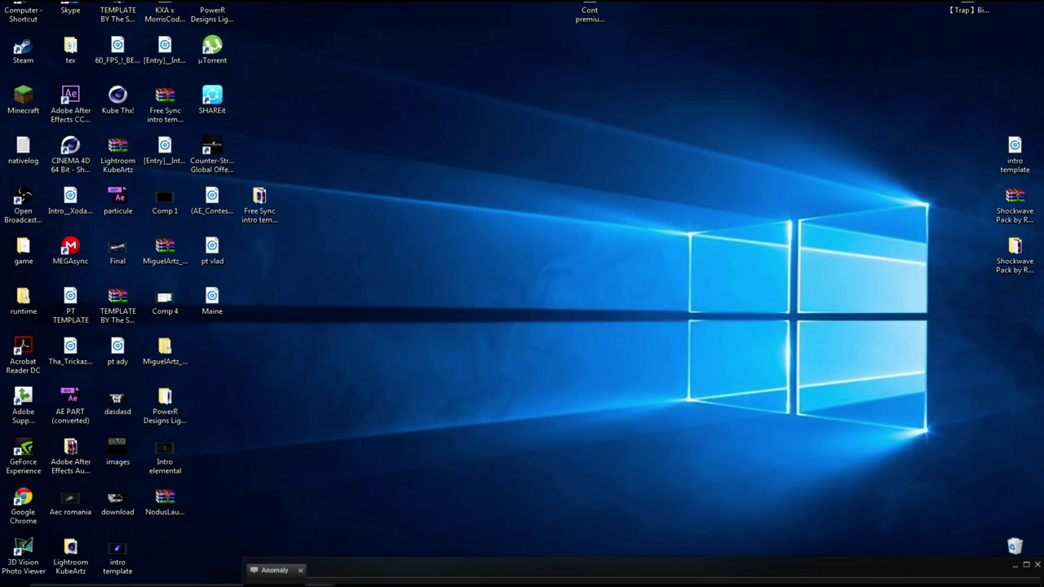
left_click(746, 586)
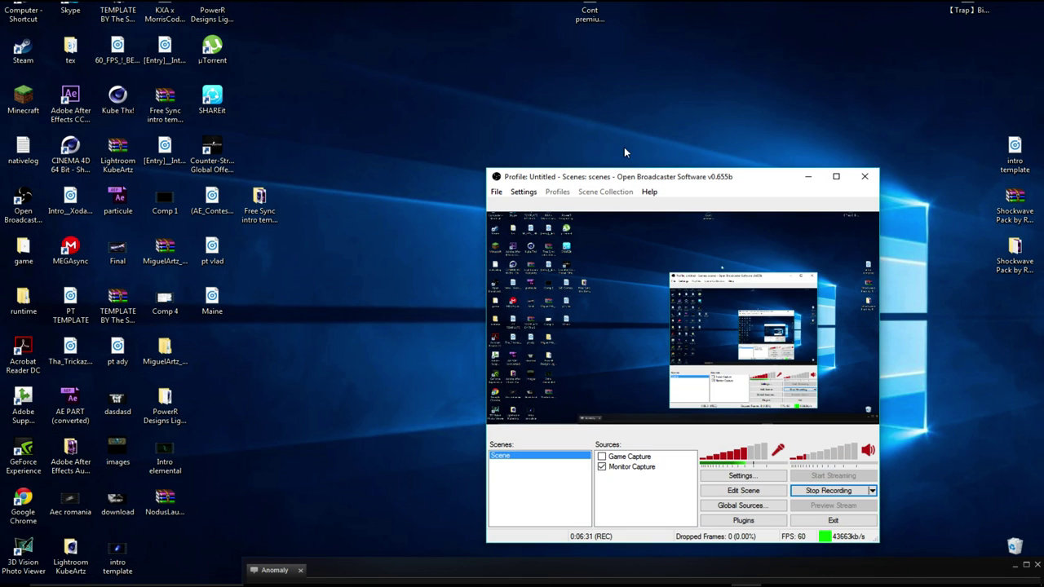
left_click_drag(641, 171, 604, 170)
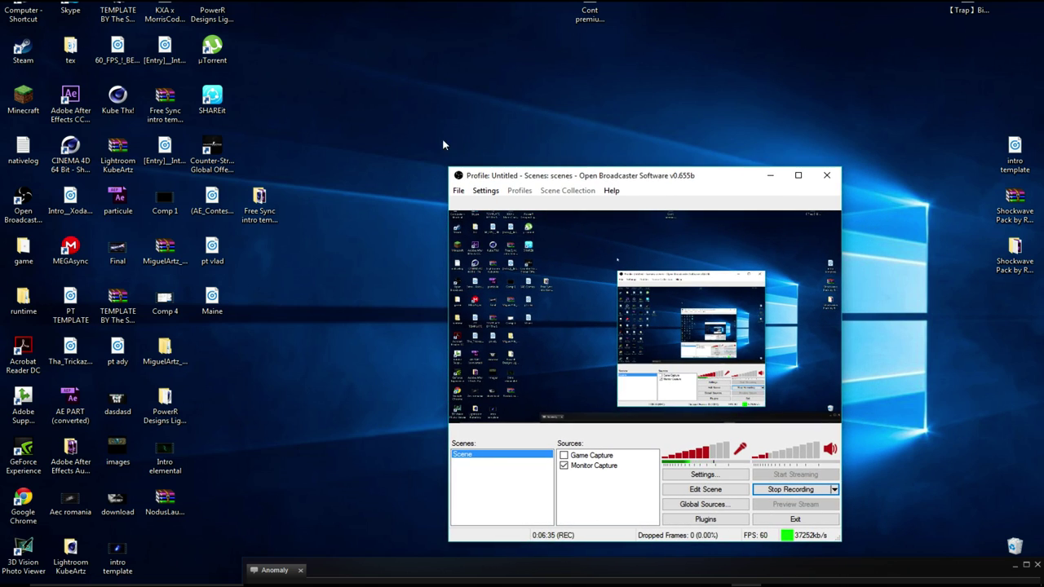
left_click_drag(437, 145, 849, 553)
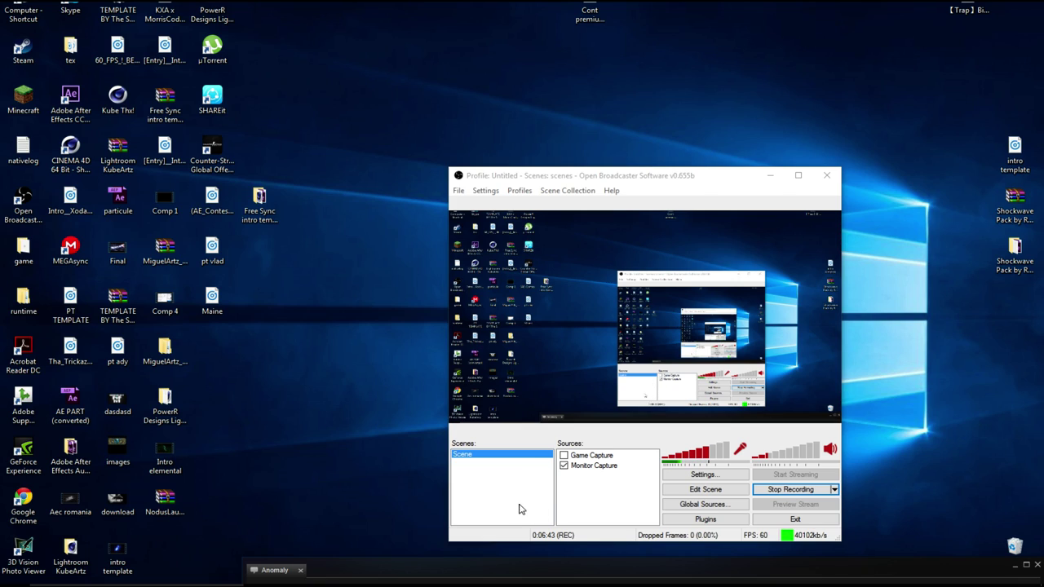
left_click_drag(441, 157, 847, 551)
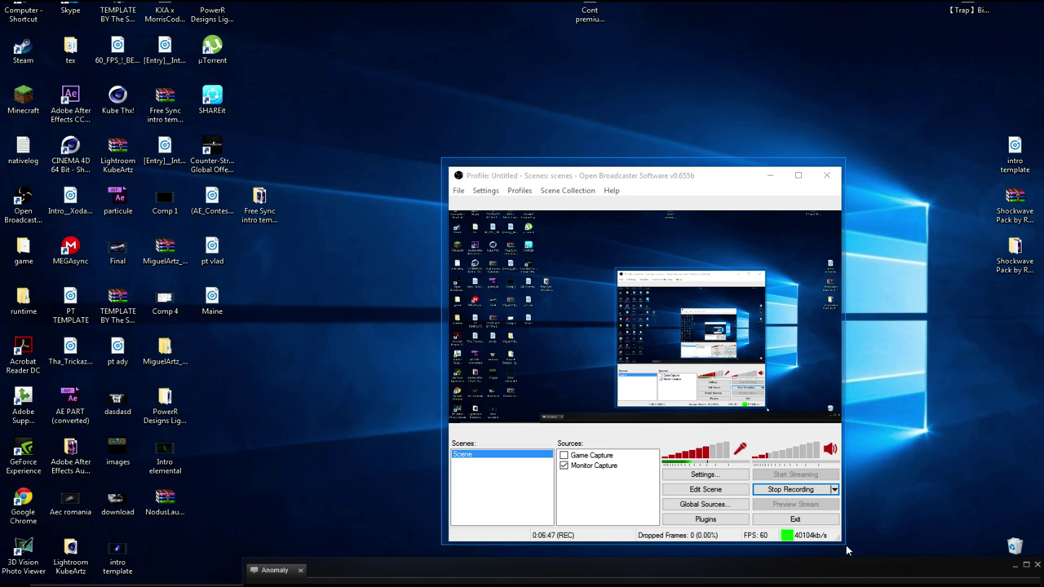
mouse_move(761, 543)
left_mouse_down()
mouse_move(761, 441)
mouse_move(761, 527)
left_mouse_up()
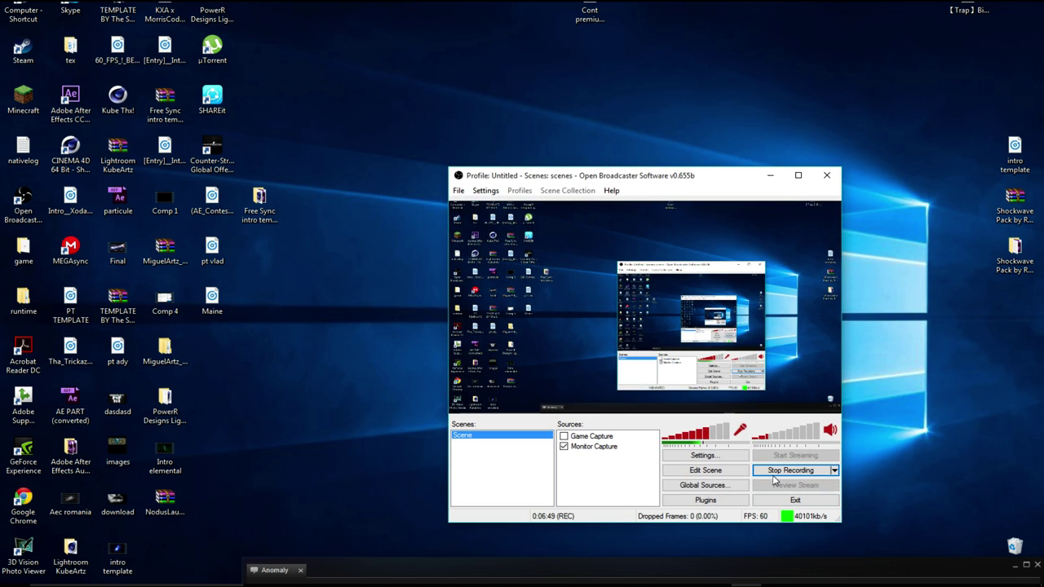